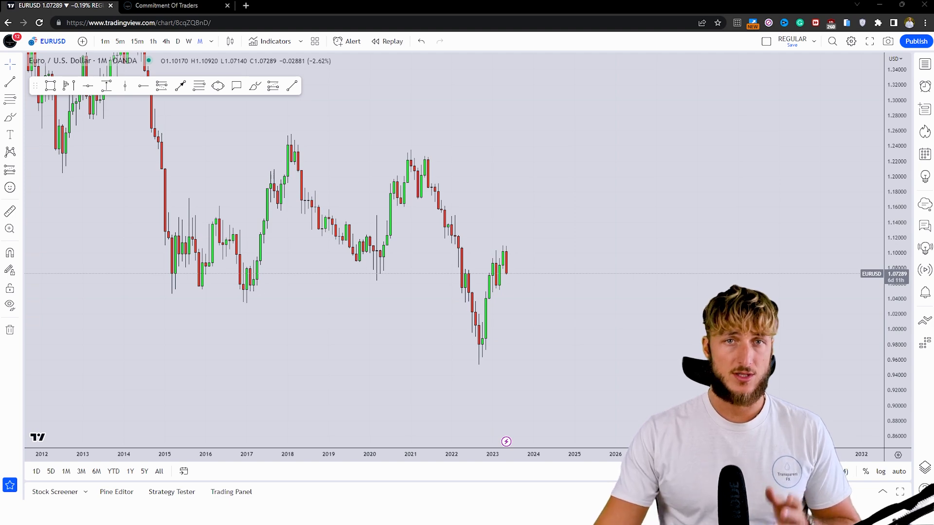
# Glance at the Commitment of Traders site title, then return to the EURUSD chart
pyautogui.click(179, 4)
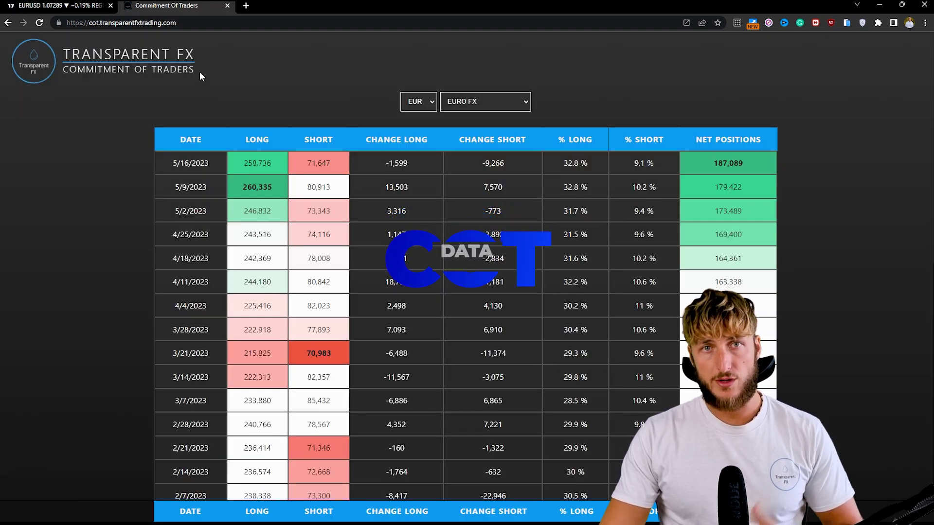
pyautogui.moveTo(195, 71); pyautogui.dragTo(73, 77)
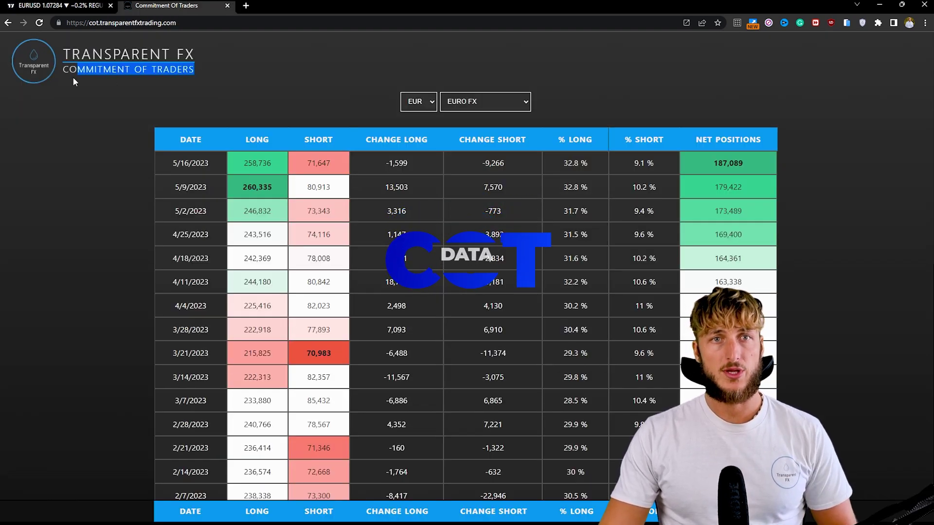
pyautogui.click(217, 93)
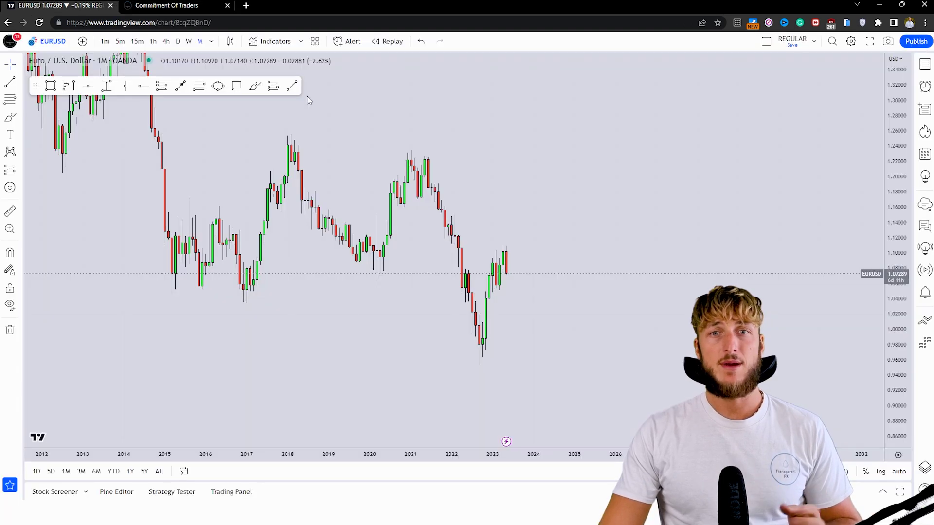
pyautogui.click(58, 5)
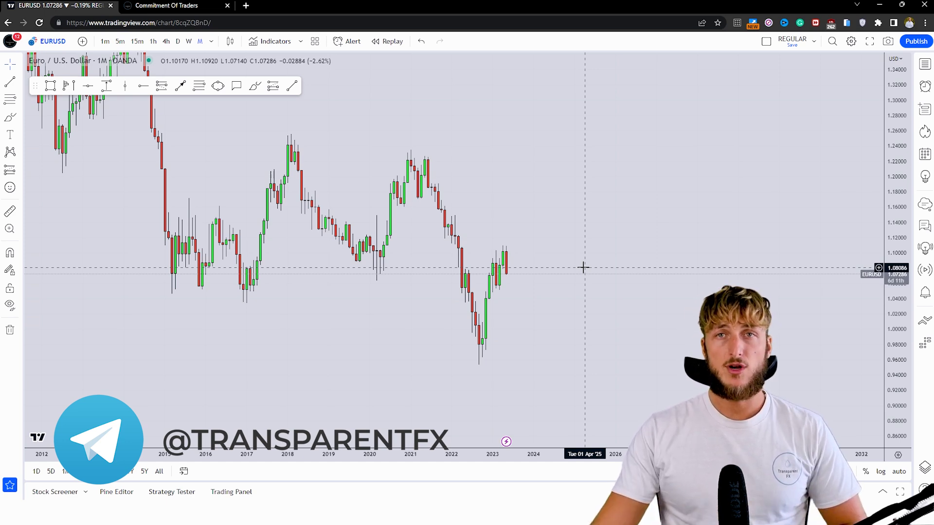
# Draw a blue rectangle demand zone across the repeated monthly lows
pyautogui.scroll(3, 480, 413)
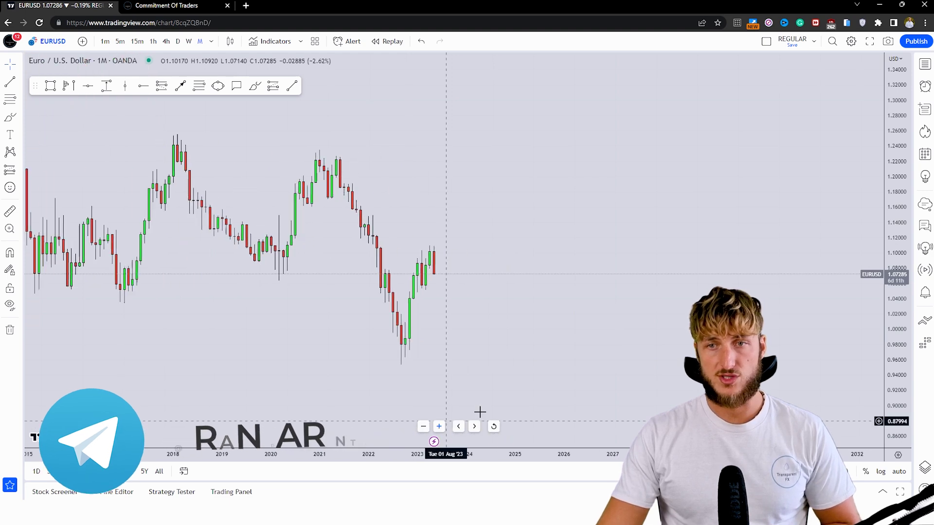
pyautogui.hscroll(-5, 162, 127)
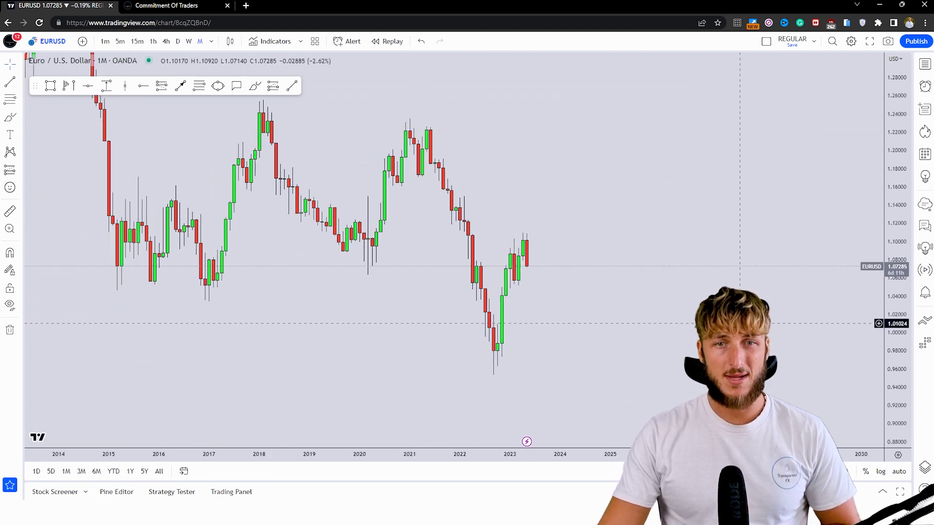
pyautogui.click(50, 86)
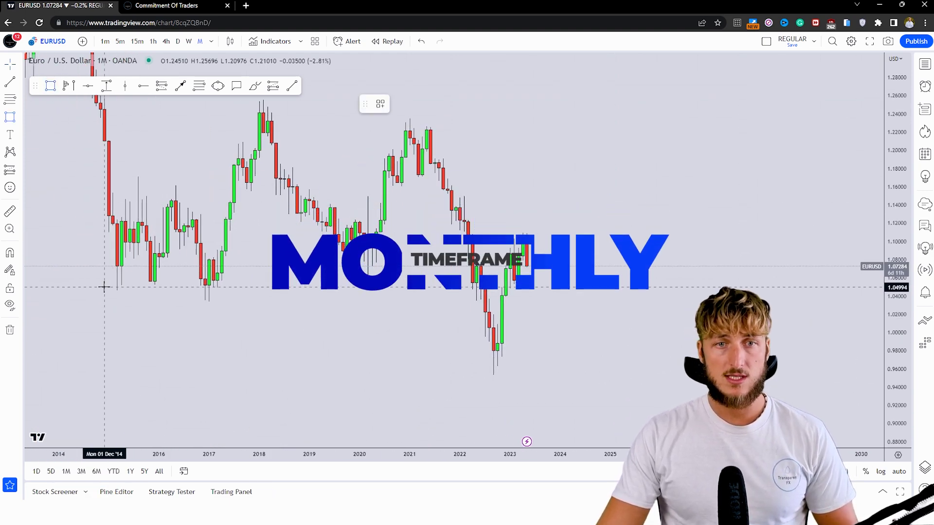
pyautogui.moveTo(101, 289)
pyautogui.mouseDown()
pyautogui.moveTo(425, 288)
pyautogui.moveTo(627, 273)
pyautogui.mouseUp()
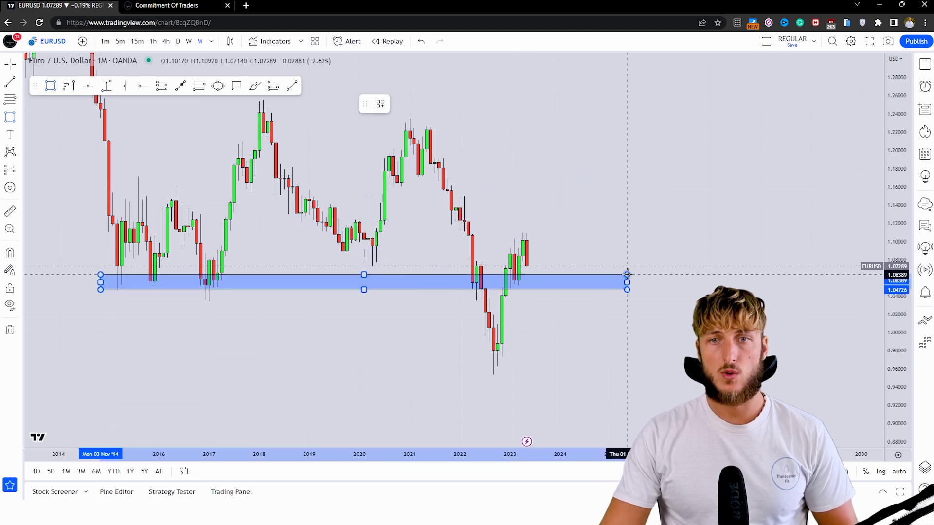
# Circle the 2015, 2016, 2017, 2020 and 2023 lows touching the zone in red
pyautogui.click(255, 86)
pyautogui.moveTo(115, 287); pyautogui.dragTo(132, 197)
pyautogui.moveTo(157, 278); pyautogui.dragTo(162, 202)
pyautogui.moveTo(199, 287); pyautogui.dragTo(209, 286)
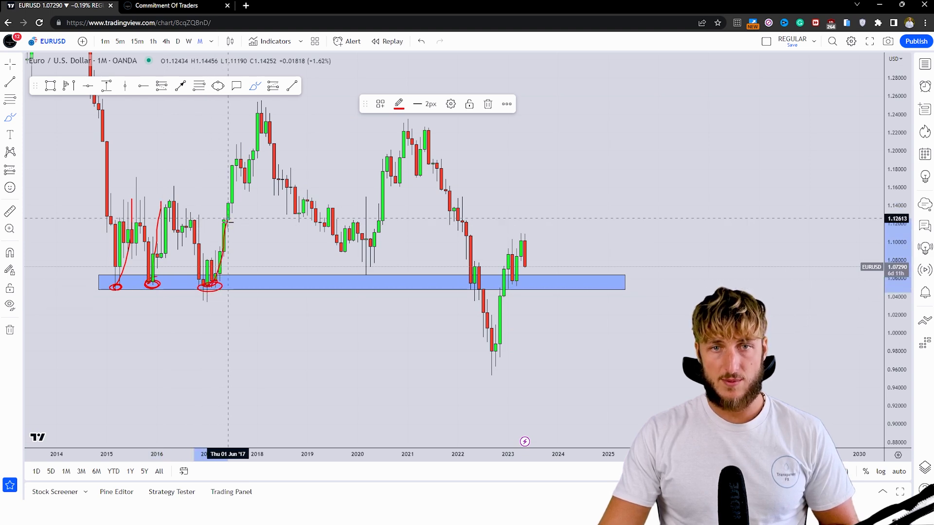
pyautogui.moveTo(363, 283); pyautogui.dragTo(378, 243)
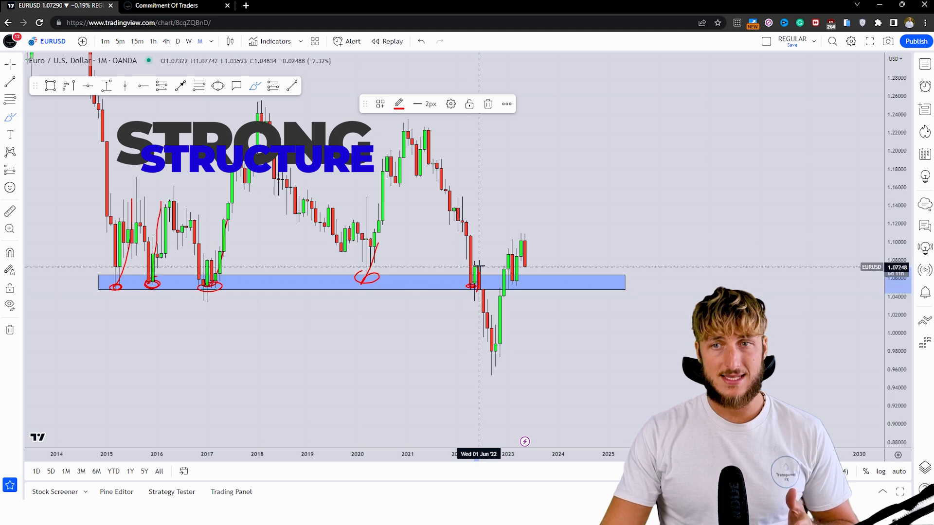
pyautogui.moveTo(508, 282); pyautogui.dragTo(516, 286)
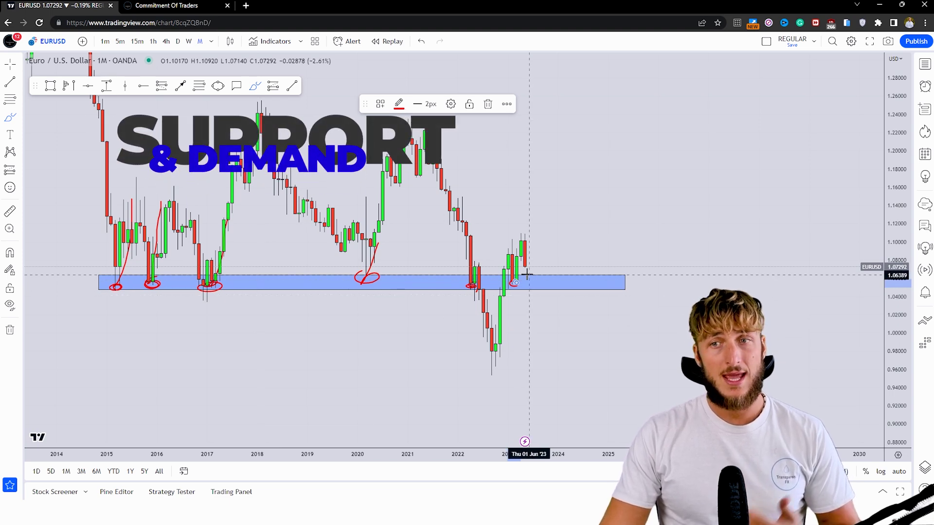
# Sketch a projected bounce from the zone, undo it, and switch to the weekly timeframe
pyautogui.moveTo(527, 265)
pyautogui.mouseDown()
pyautogui.moveTo(534, 277)
pyautogui.moveTo(545, 208)
pyautogui.mouseUp()
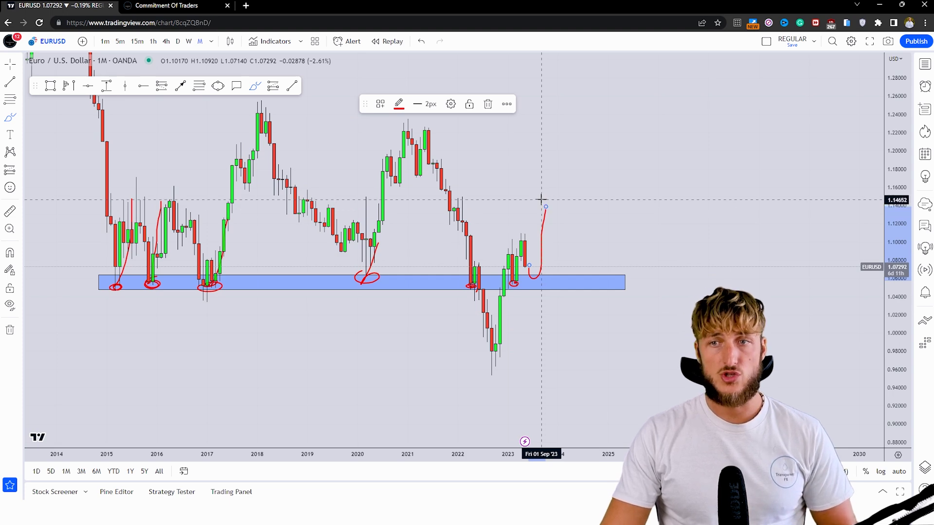
pyautogui.click(422, 43)
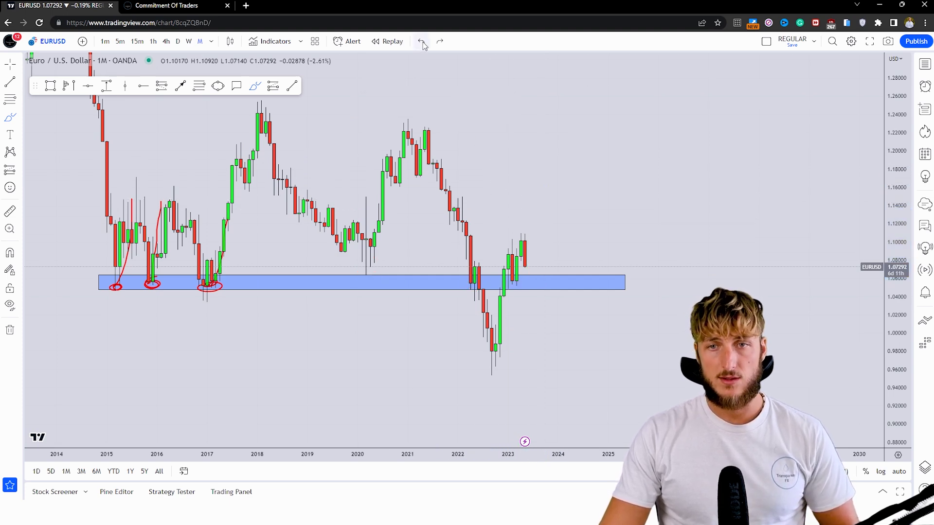
pyautogui.click(189, 41)
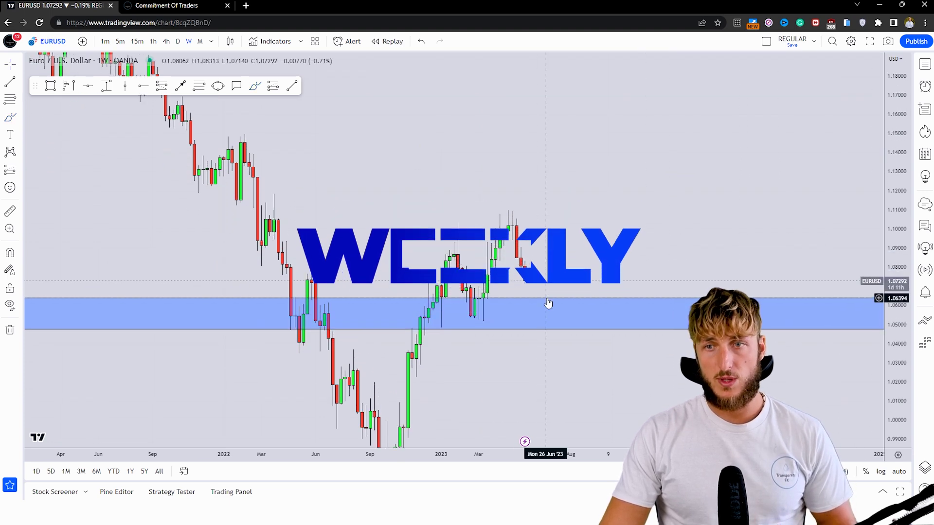
# Remove a sketched dip-and-rally projection and delete the blue demand zone
pyautogui.click(258, 87)
pyautogui.moveTo(524, 278)
pyautogui.mouseDown()
pyautogui.moveTo(532, 293)
pyautogui.moveTo(565, 201)
pyautogui.mouseUp()
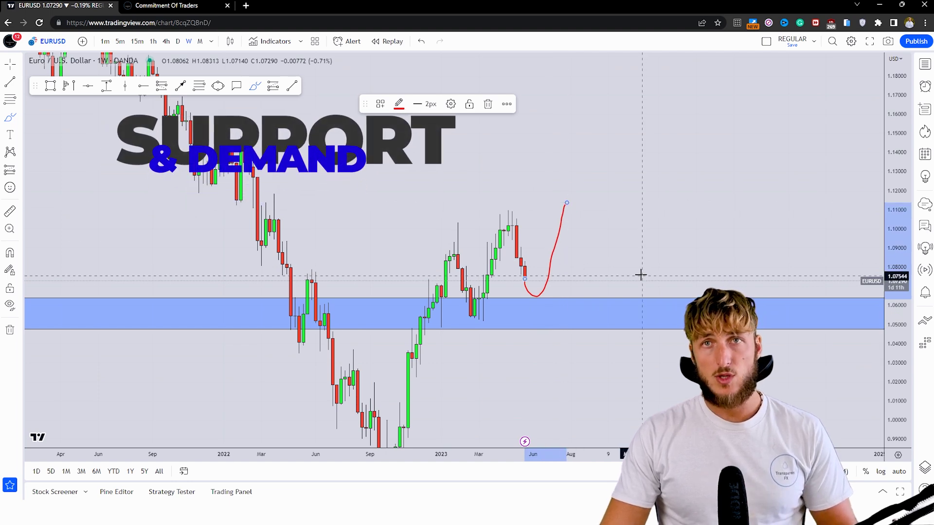
pyautogui.click(487, 104)
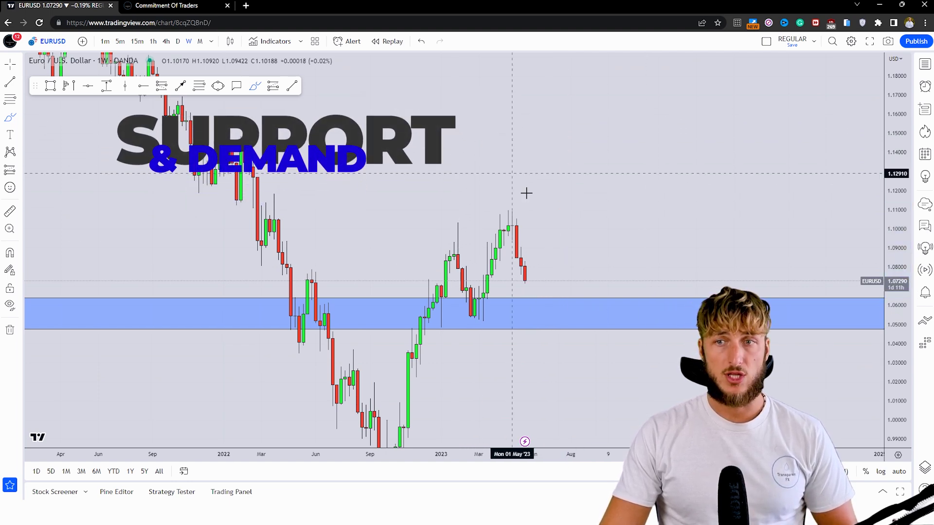
pyautogui.click(536, 306)
pyautogui.click(508, 104)
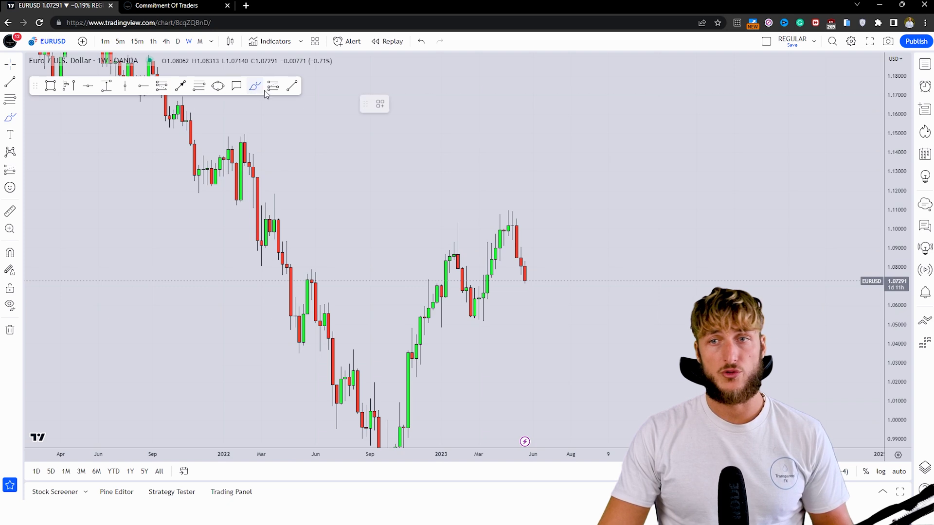
# Trace the recent drop and an M-shaped double top, then remove those strokes
pyautogui.moveTo(514, 216); pyautogui.dragTo(529, 279)
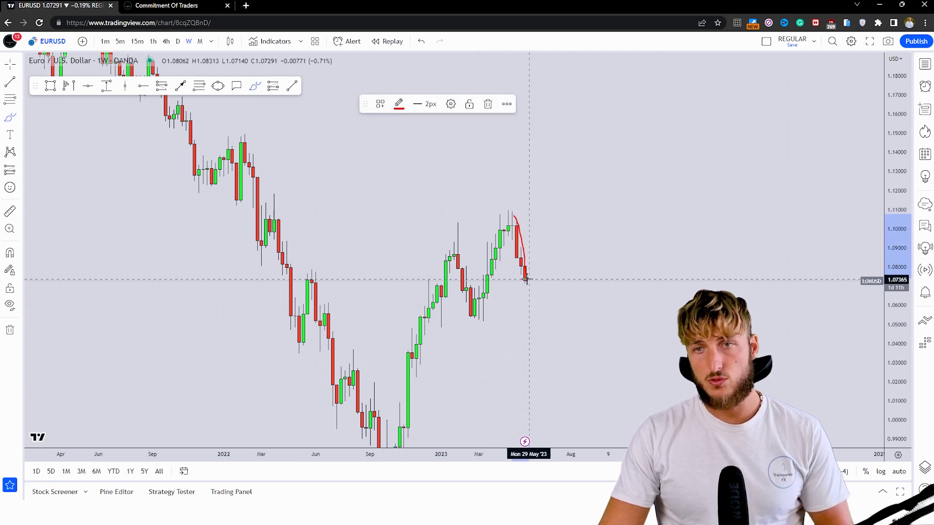
pyautogui.click(487, 104)
pyautogui.moveTo(482, 319)
pyautogui.mouseDown()
pyautogui.moveTo(496, 216)
pyautogui.moveTo(509, 224)
pyautogui.moveTo(523, 271)
pyautogui.mouseUp()
pyautogui.moveTo(604, 280)
pyautogui.mouseDown()
pyautogui.moveTo(640, 209)
pyautogui.moveTo(647, 277)
pyautogui.mouseUp()
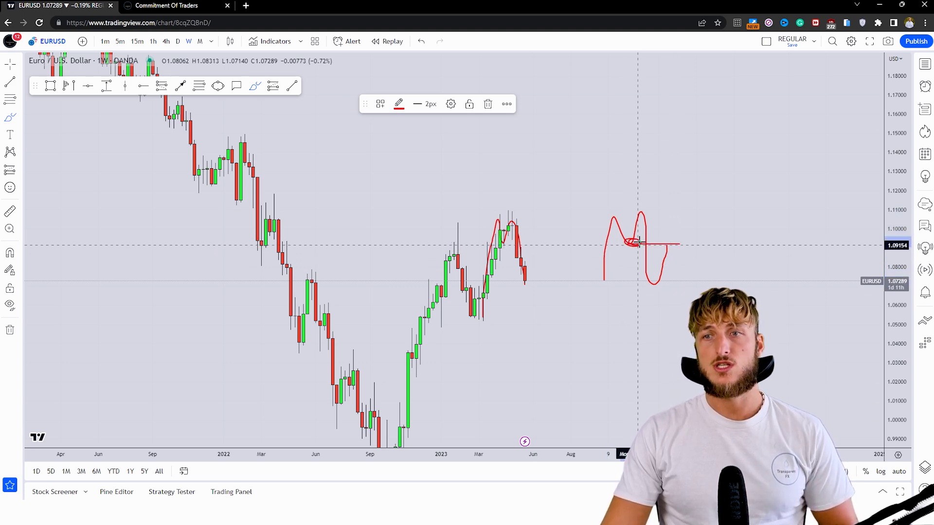
pyautogui.moveTo(672, 239); pyautogui.dragTo(671, 242)
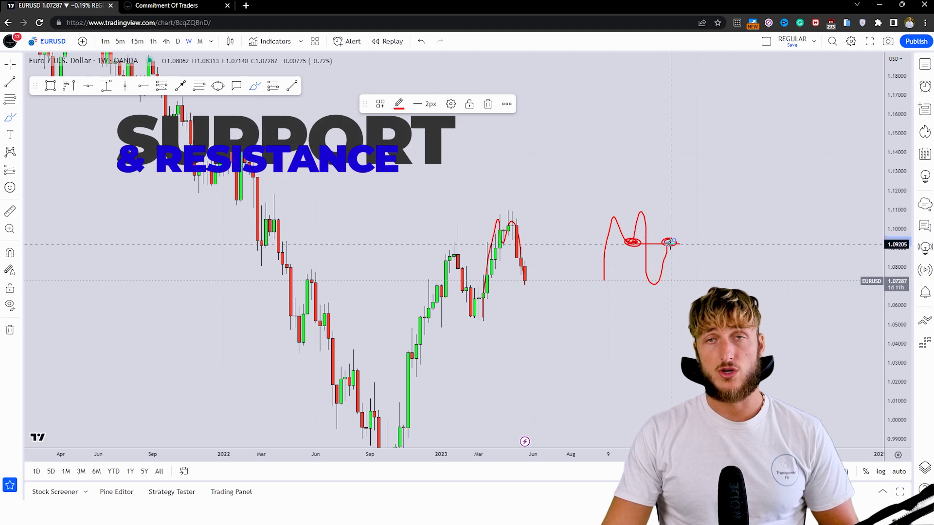
pyautogui.click(421, 41)
pyautogui.click(422, 41)
# Sketch another dip-and-rally projection and a horizontal level, then undo both
pyautogui.moveTo(524, 275)
pyautogui.mouseDown()
pyautogui.moveTo(534, 287)
pyautogui.moveTo(546, 253)
pyautogui.moveTo(562, 245)
pyautogui.mouseUp()
pyautogui.hotkey('alt', 't')
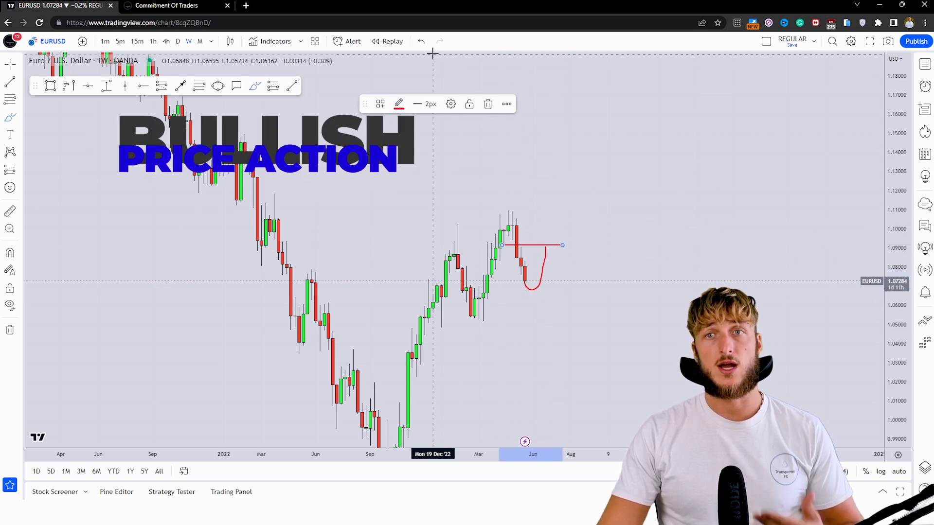
pyautogui.click(421, 41)
pyautogui.click(422, 41)
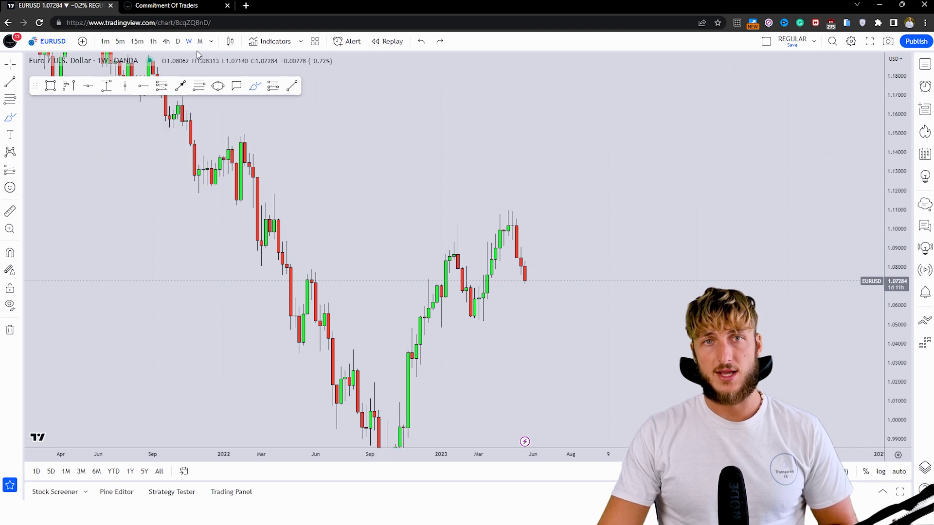
pyautogui.click(177, 41)
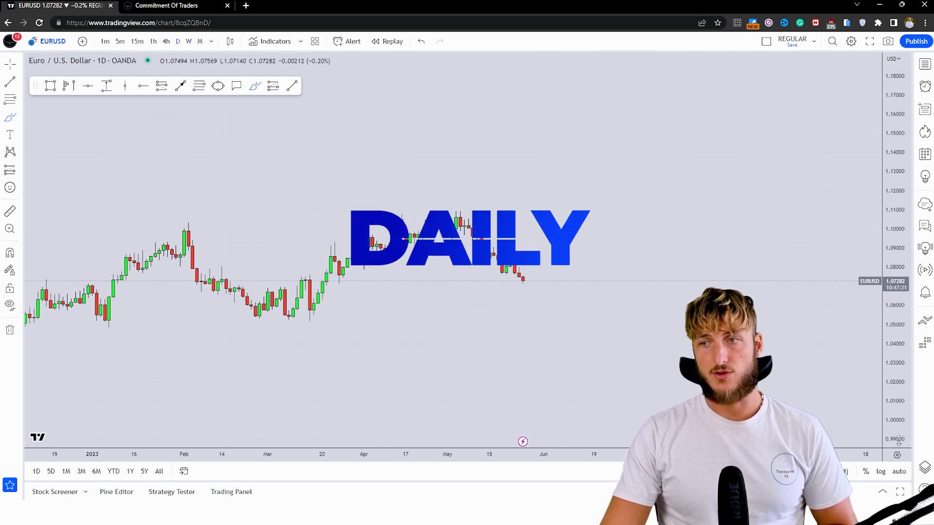
pyautogui.moveTo(712, 277); pyautogui.dragTo(730, 282)
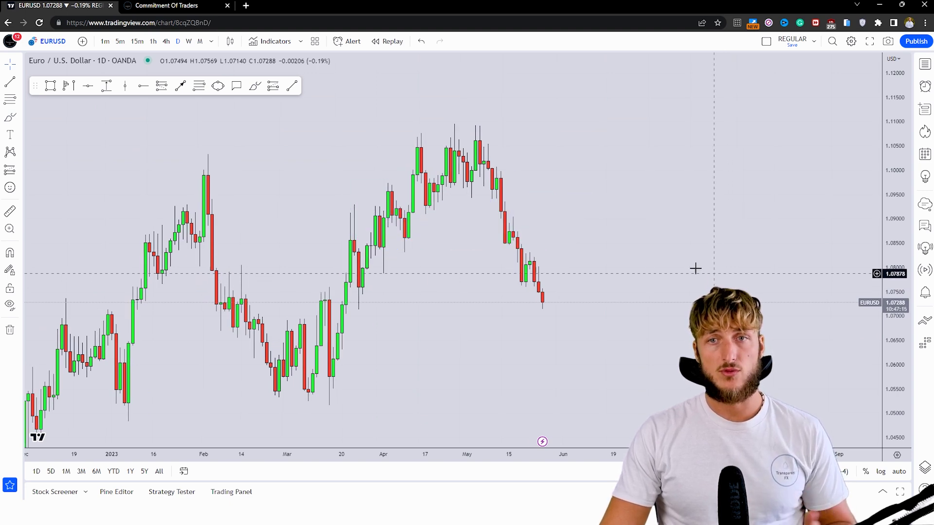
pyautogui.click(255, 86)
pyautogui.moveTo(335, 394)
pyautogui.mouseDown()
pyautogui.moveTo(344, 239)
pyautogui.moveTo(362, 300)
pyautogui.moveTo(391, 183)
pyautogui.mouseUp()
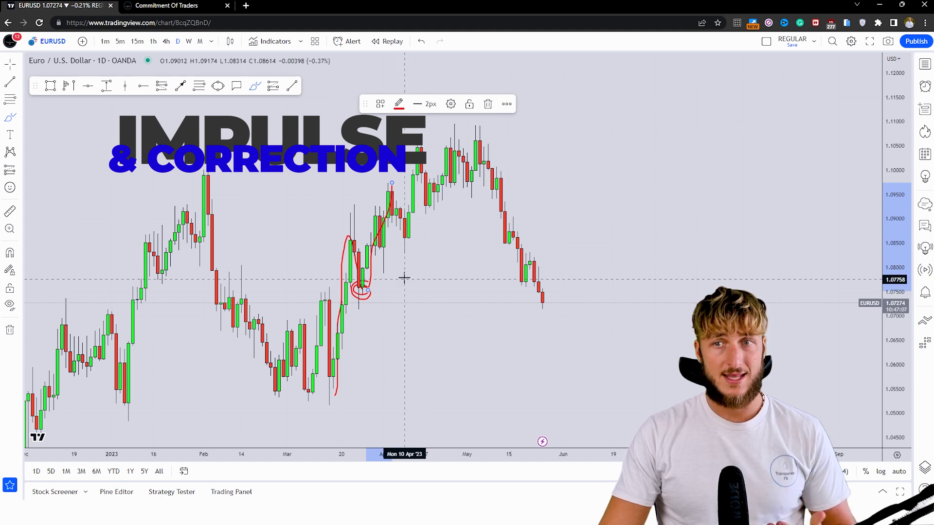
pyautogui.moveTo(411, 244)
pyautogui.mouseDown()
pyautogui.moveTo(424, 146)
pyautogui.moveTo(430, 197)
pyautogui.moveTo(441, 198)
pyautogui.moveTo(429, 200)
pyautogui.moveTo(459, 125)
pyautogui.mouseUp()
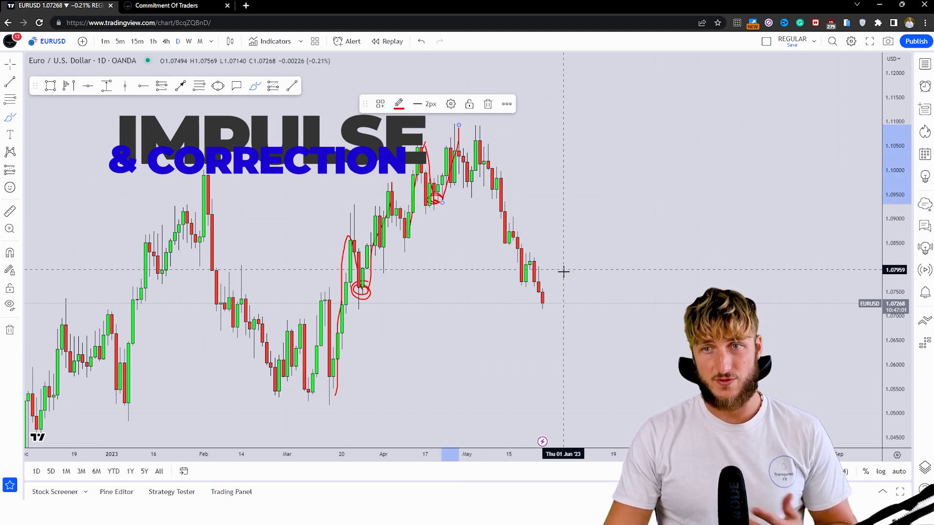
pyautogui.moveTo(497, 172)
pyautogui.mouseDown()
pyautogui.moveTo(505, 245)
pyautogui.moveTo(525, 216)
pyautogui.moveTo(538, 309)
pyautogui.mouseUp()
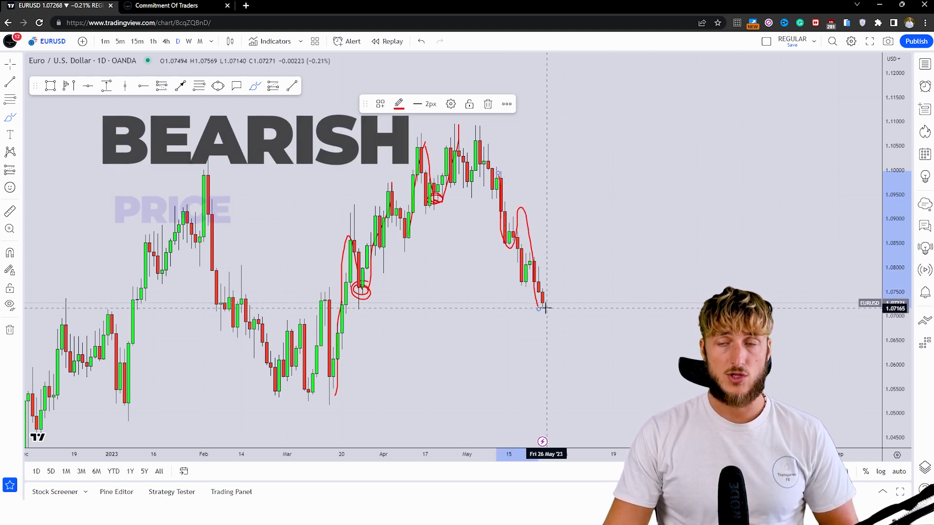
pyautogui.click(421, 41)
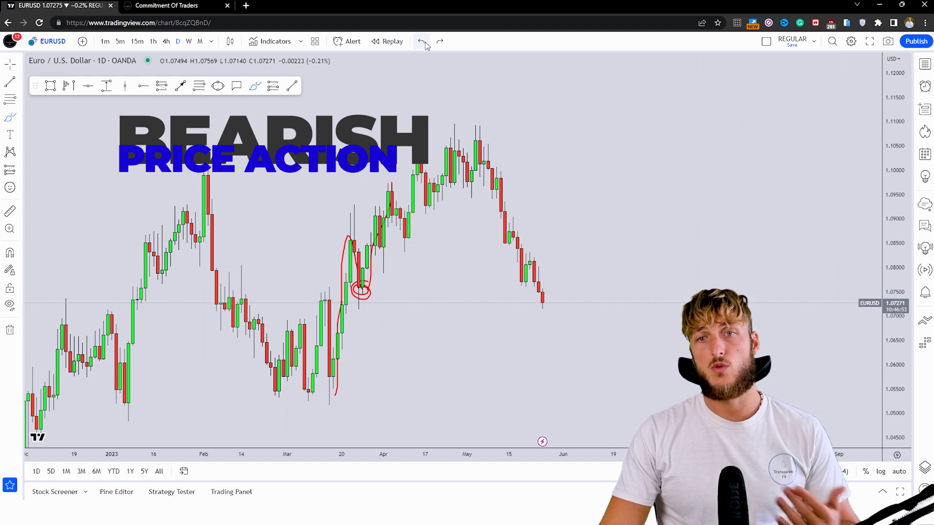
pyautogui.click(422, 42)
pyautogui.click(422, 42)
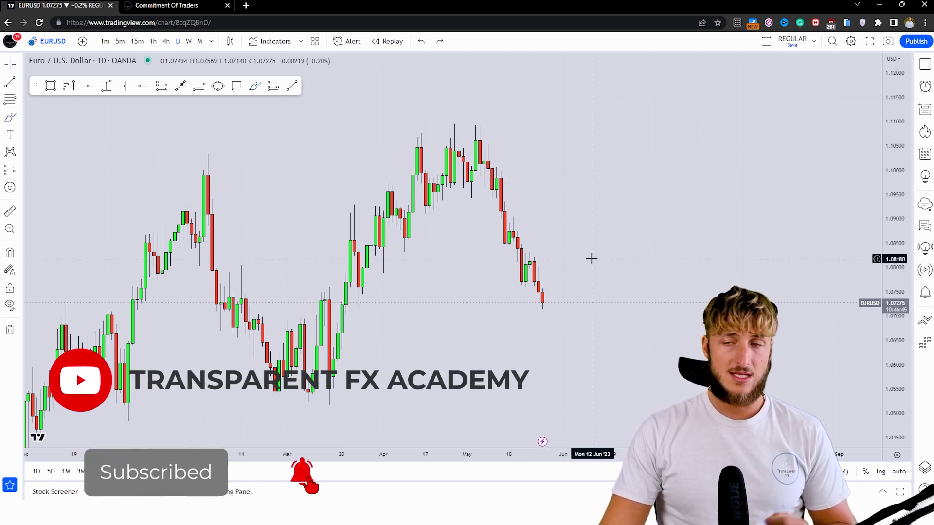
pyautogui.hscroll(-2, 564, 264)
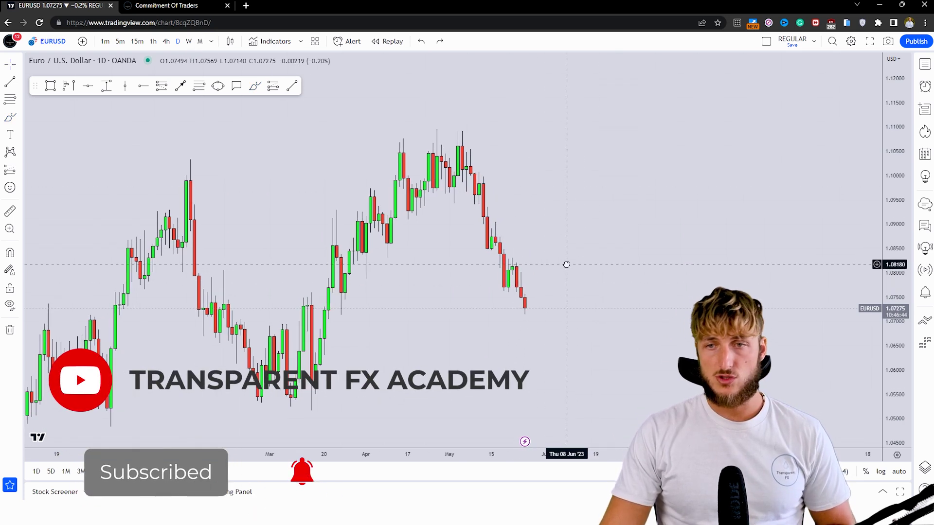
pyautogui.click(183, 90)
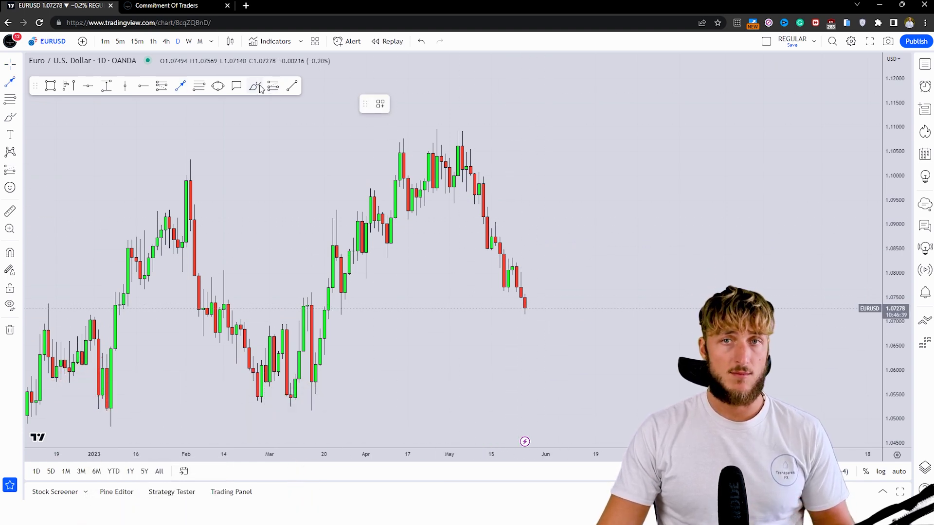
pyautogui.moveTo(462, 132)
pyautogui.mouseDown()
pyautogui.moveTo(466, 185)
pyautogui.moveTo(498, 224)
pyautogui.moveTo(512, 287)
pyautogui.moveTo(528, 308)
pyautogui.mouseUp()
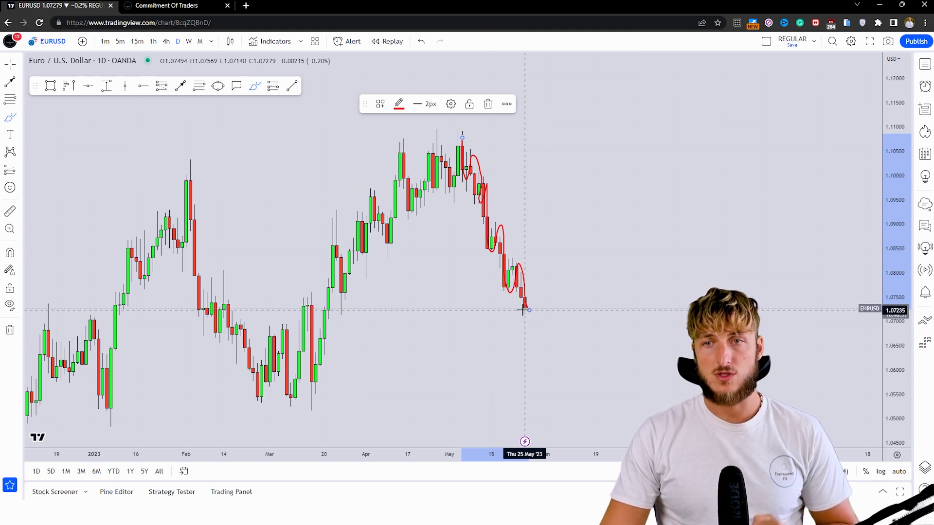
pyautogui.click(487, 104)
pyautogui.moveTo(493, 223)
pyautogui.mouseDown()
pyautogui.moveTo(506, 291)
pyautogui.moveTo(514, 256)
pyautogui.mouseUp()
pyautogui.click(488, 104)
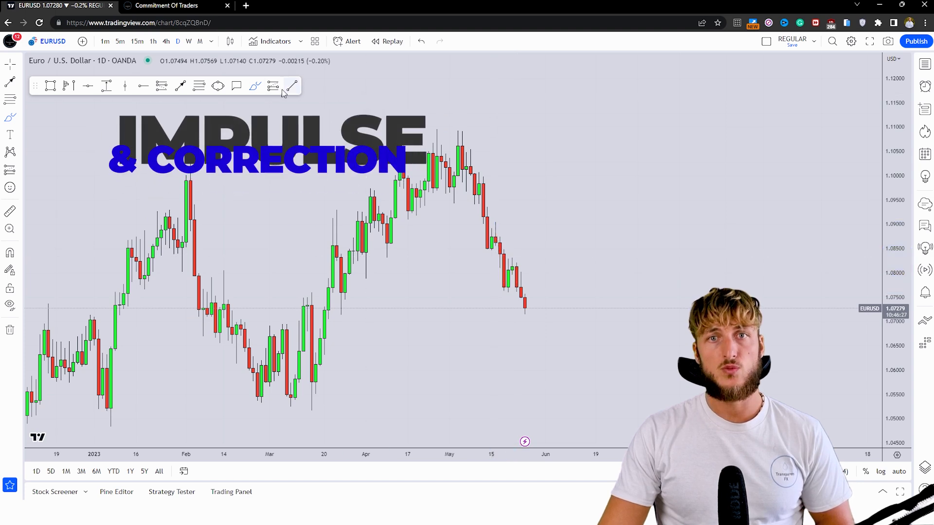
pyautogui.click(199, 86)
pyautogui.click(495, 223)
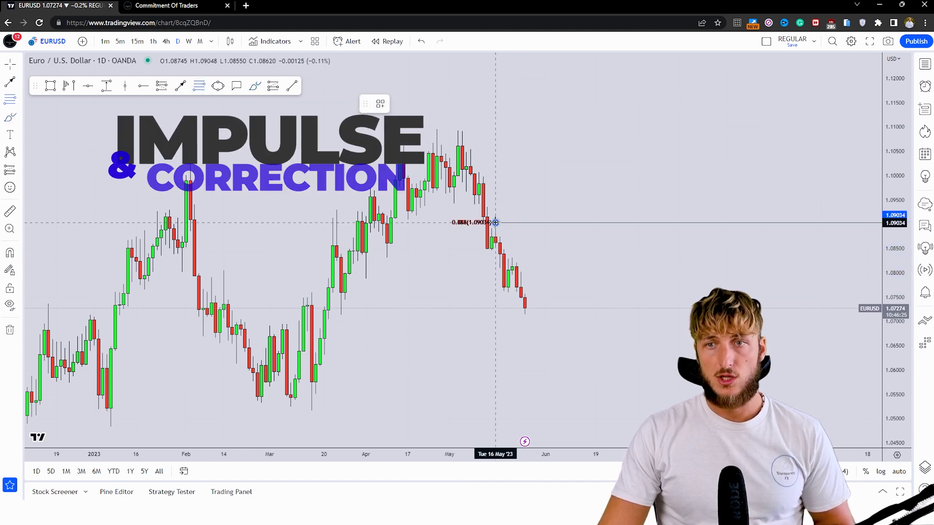
pyautogui.click(504, 291)
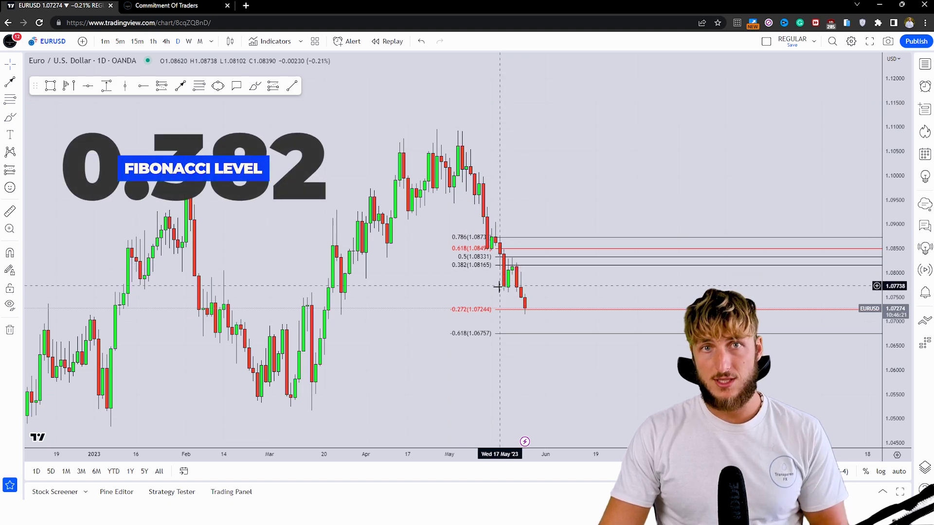
pyautogui.click(255, 86)
pyautogui.moveTo(491, 223)
pyautogui.mouseDown()
pyautogui.moveTo(498, 287)
pyautogui.moveTo(529, 317)
pyautogui.mouseUp()
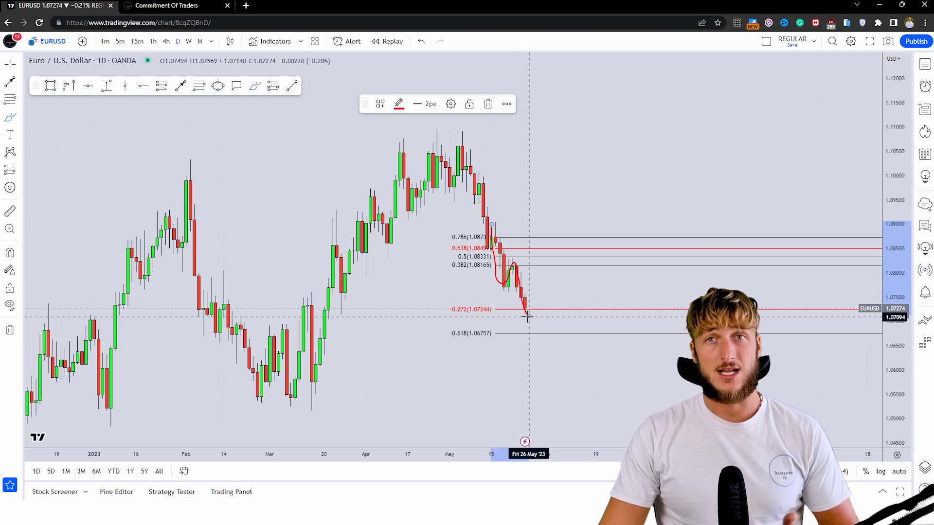
pyautogui.click(488, 104)
pyautogui.moveTo(496, 221)
pyautogui.mouseDown()
pyautogui.moveTo(504, 287)
pyautogui.moveTo(514, 258)
pyautogui.mouseUp()
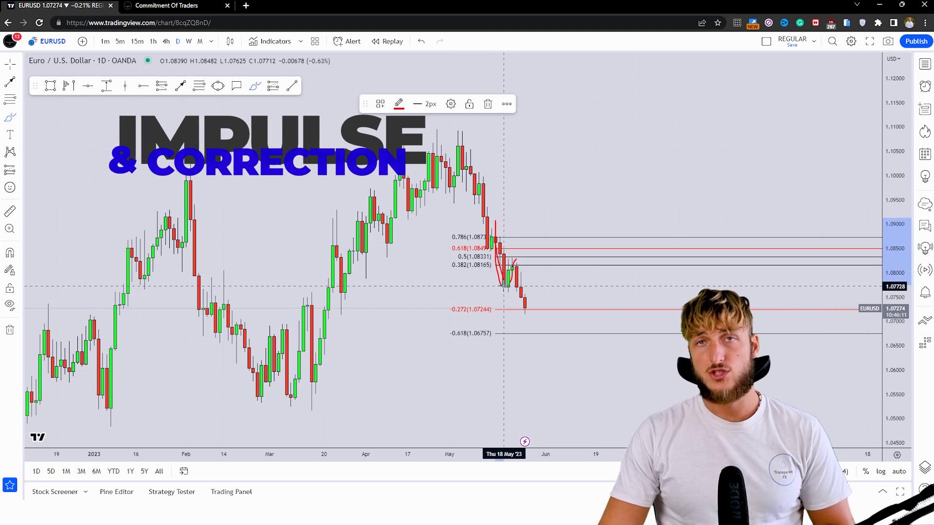
pyautogui.click(421, 41)
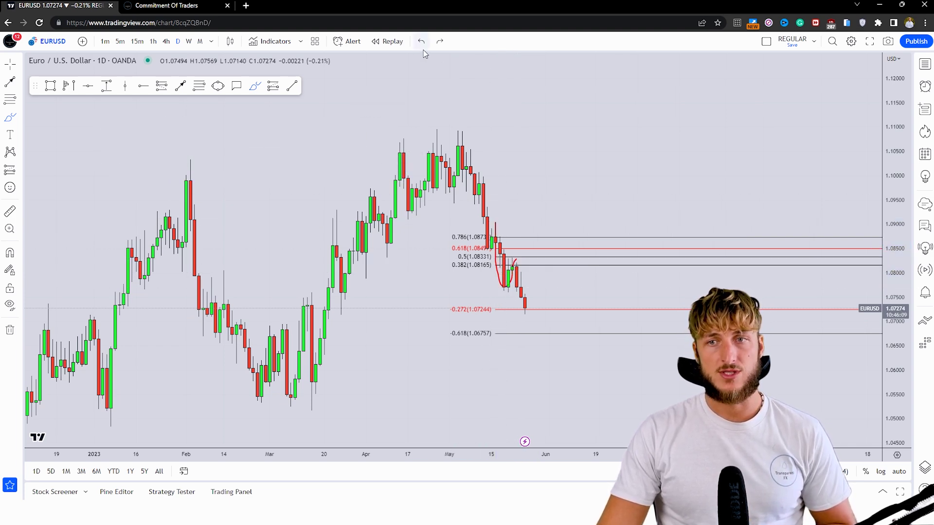
pyautogui.hotkey('ctrl', 'y')
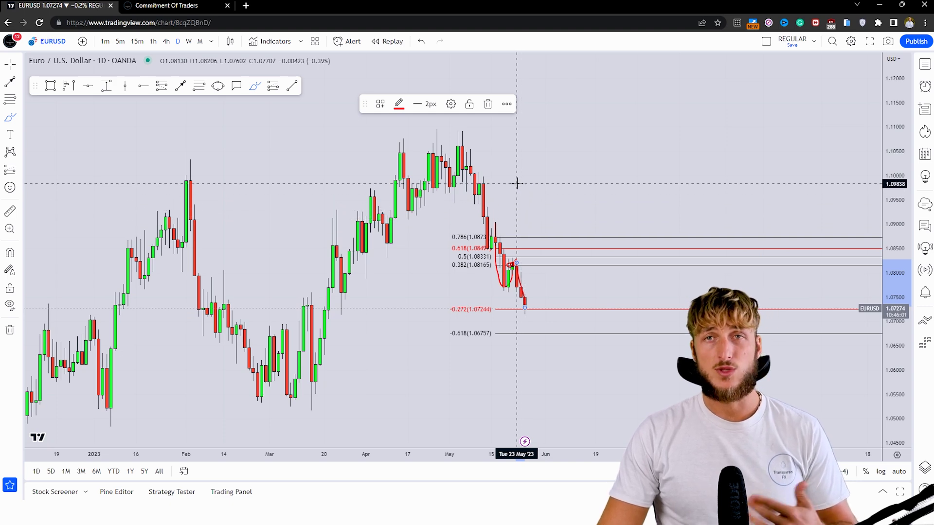
pyautogui.click(421, 41)
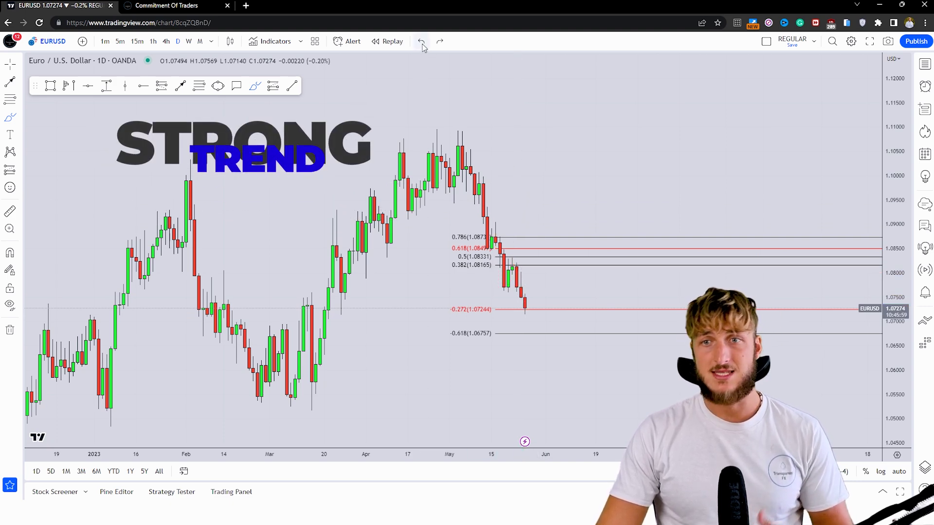
pyautogui.click(421, 42)
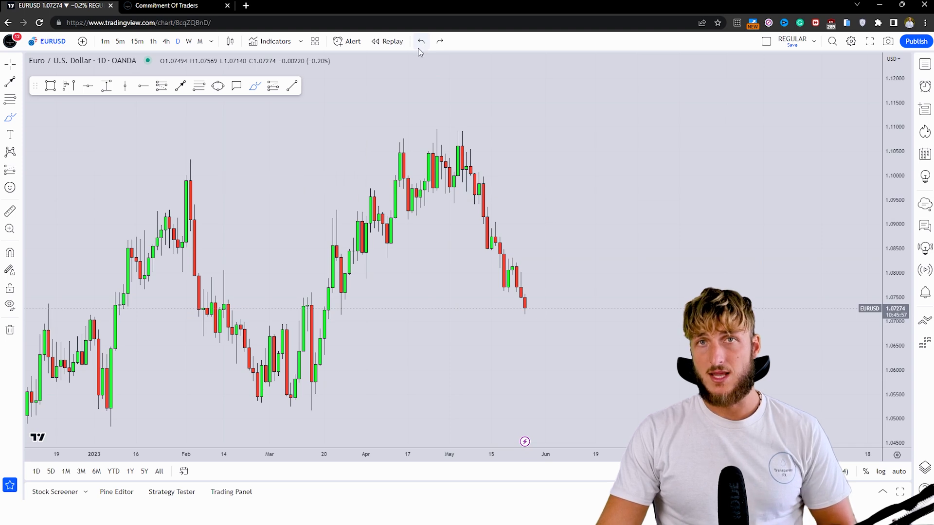
# Draw a blue demand zone from the last pullback extending to the right
pyautogui.click(50, 85)
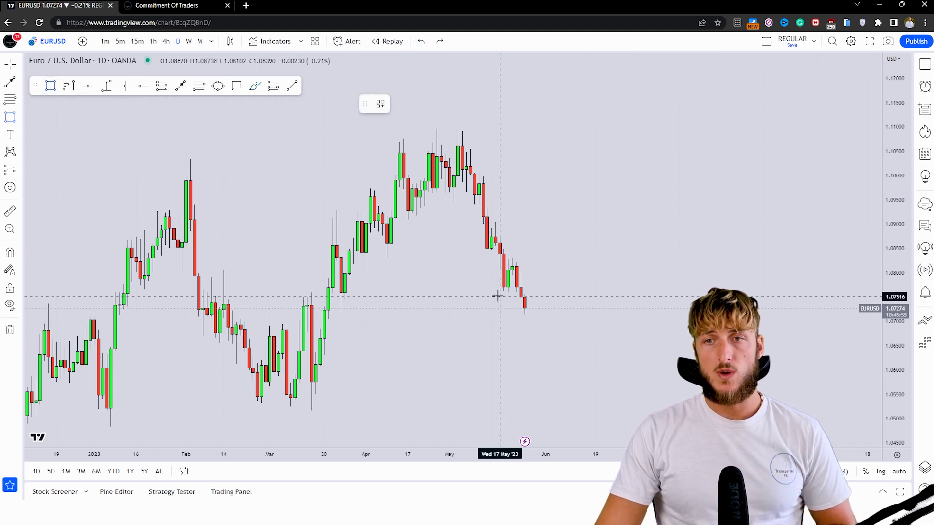
pyautogui.click(508, 268)
pyautogui.click(612, 258)
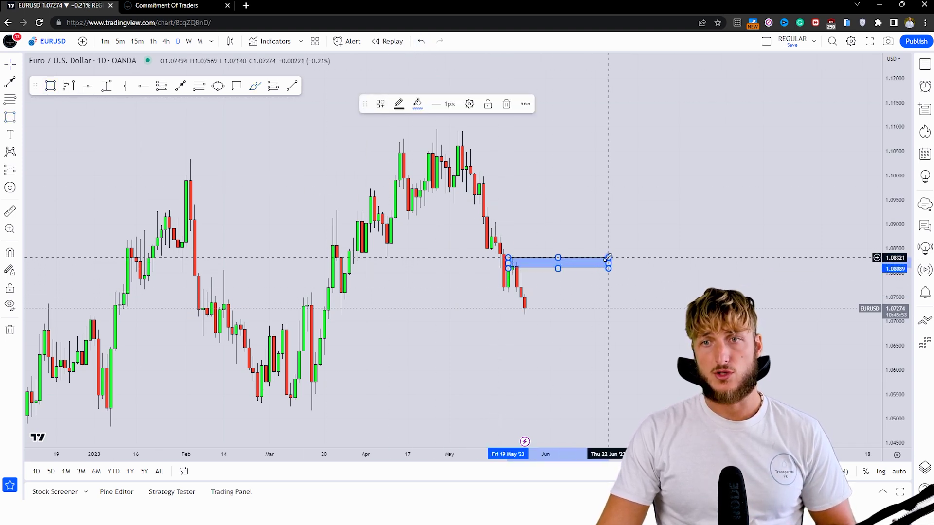
pyautogui.moveTo(600, 323); pyautogui.dragTo(589, 338)
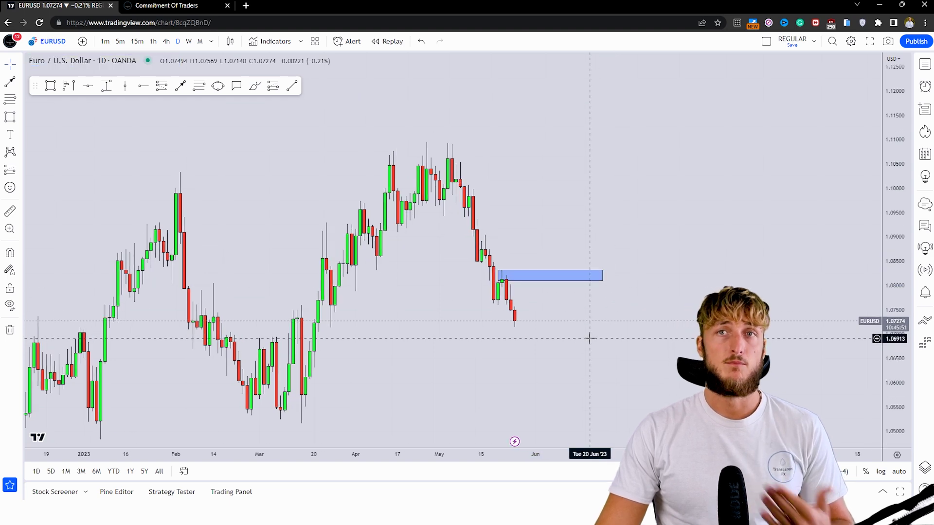
# Draw a projected upward line from the last candle's low to above the zone
pyautogui.click(181, 86)
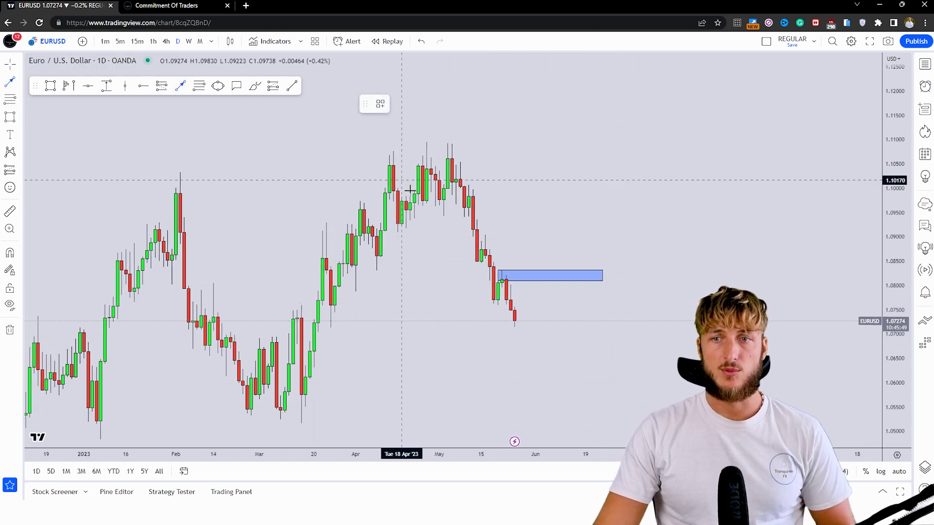
pyautogui.click(519, 322)
pyautogui.click(539, 243)
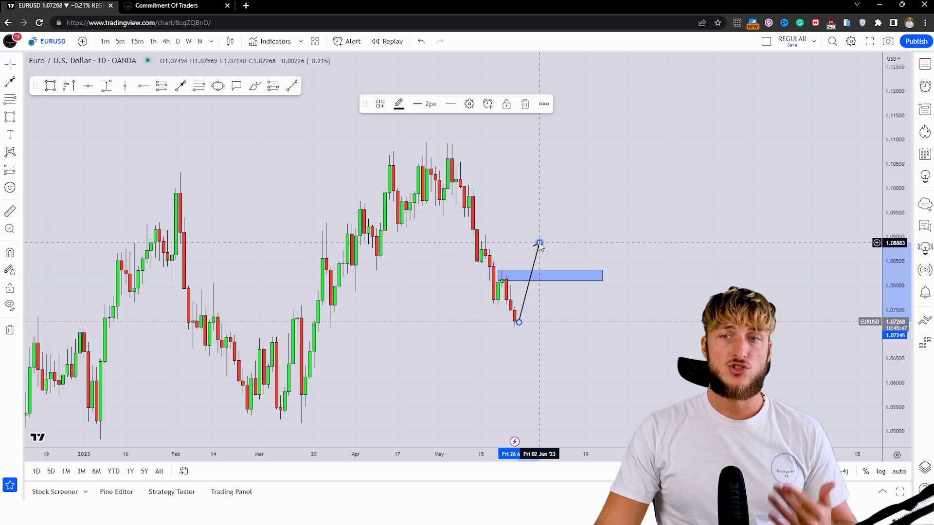
pyautogui.click(594, 354)
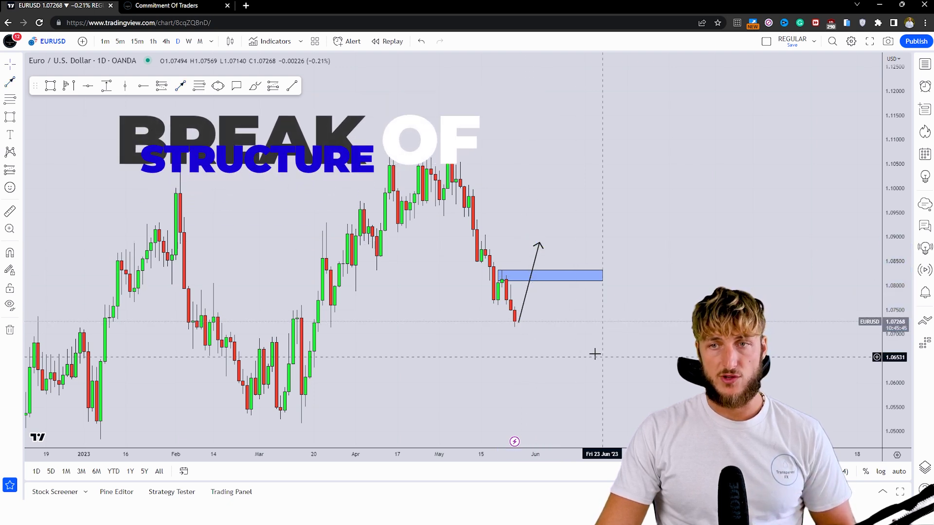
# Circle the candle touching the blue zone in red, discarding a stray falling path
pyautogui.click(255, 86)
pyautogui.moveTo(506, 271); pyautogui.dragTo(508, 269)
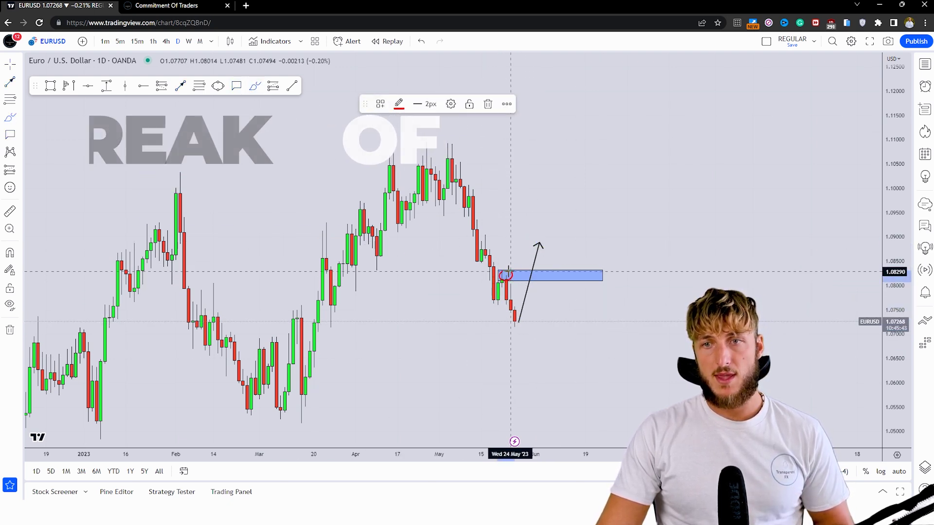
pyautogui.moveTo(518, 321); pyautogui.dragTo(552, 389)
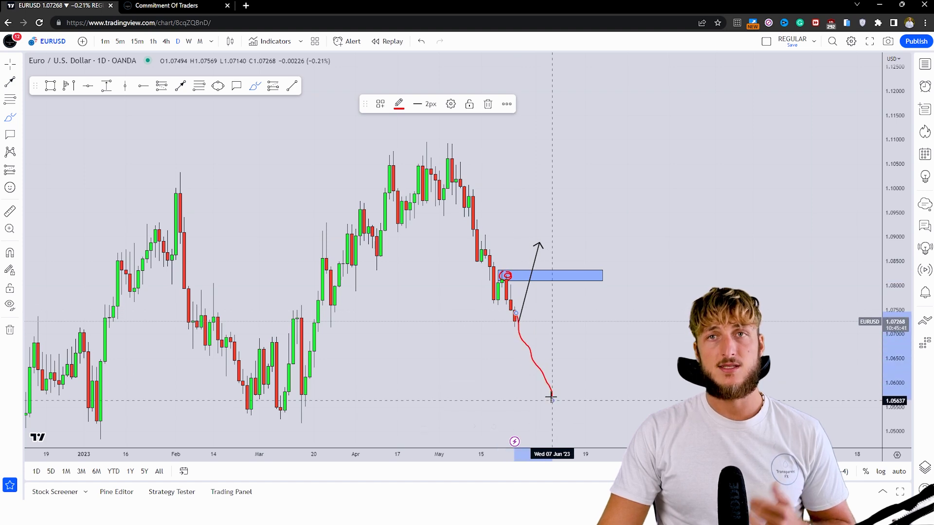
pyautogui.click(421, 41)
pyautogui.click(421, 41)
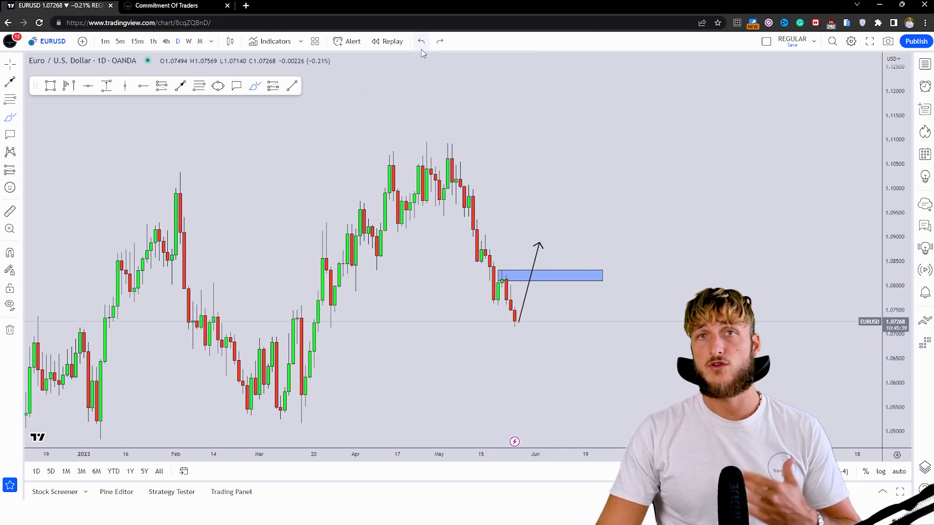
pyautogui.moveTo(508, 271)
pyautogui.mouseDown()
pyautogui.moveTo(514, 277)
pyautogui.moveTo(502, 277)
pyautogui.mouseUp()
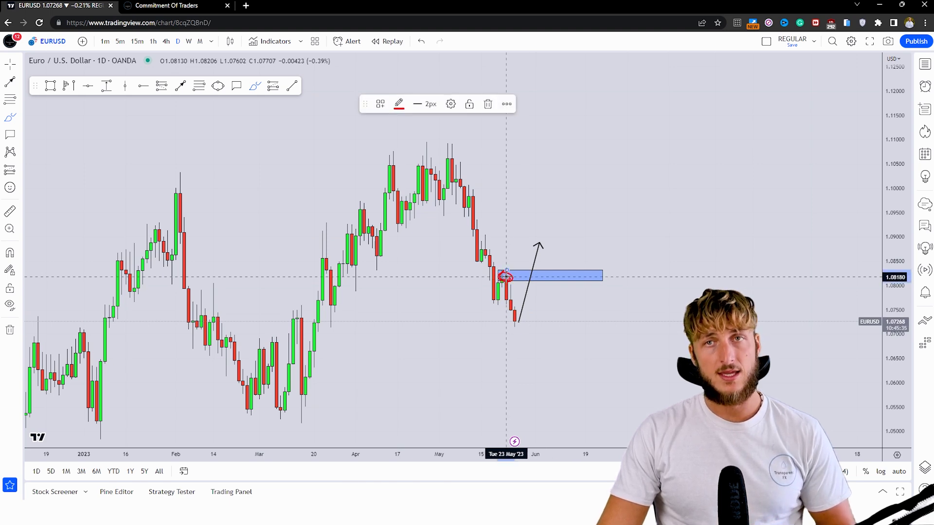
# Replace the red circle with an arrow back into the zone and a yellow ellipse over the retest
pyautogui.click(488, 103)
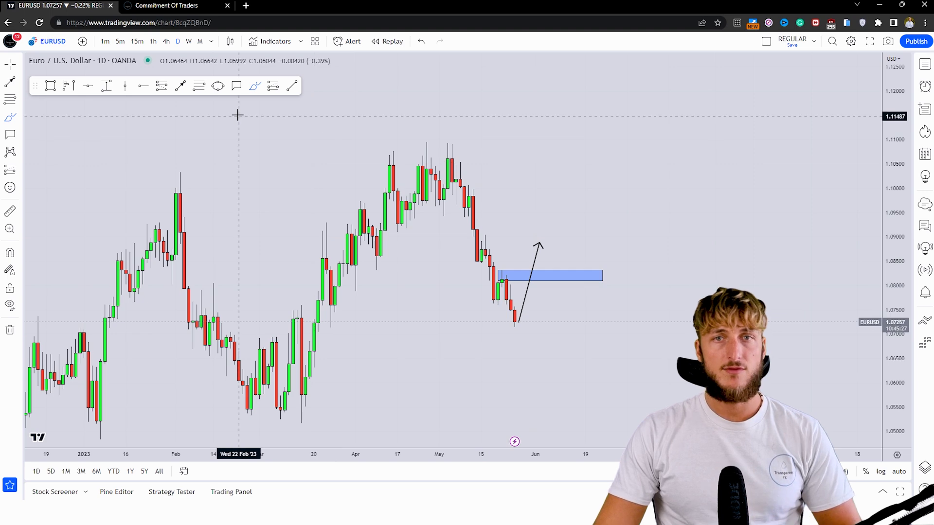
pyautogui.click(182, 86)
pyautogui.moveTo(541, 242)
pyautogui.mouseDown()
pyautogui.moveTo(552, 270)
pyautogui.moveTo(597, 199)
pyautogui.mouseUp()
pyautogui.click(218, 85)
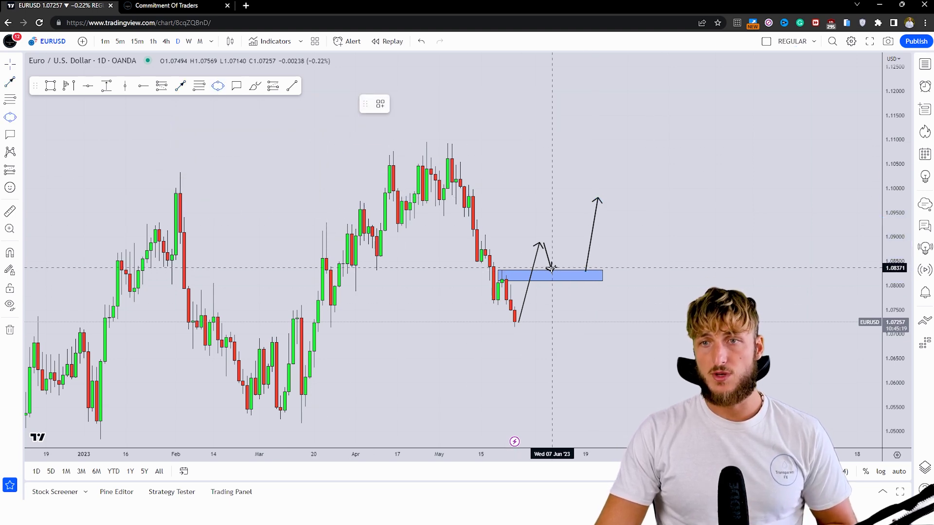
pyautogui.moveTo(552, 269); pyautogui.dragTo(583, 304)
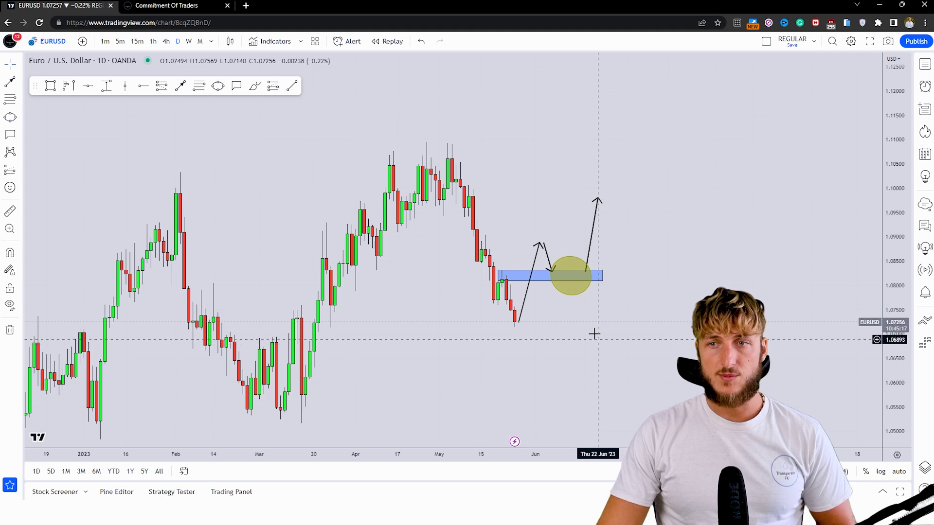
# Discard a sketched red rally path, then switch to the Commitment Of Traders page
pyautogui.click(255, 85)
pyautogui.moveTo(515, 321)
pyautogui.mouseDown()
pyautogui.moveTo(535, 243)
pyautogui.moveTo(566, 265)
pyautogui.moveTo(589, 188)
pyautogui.mouseUp()
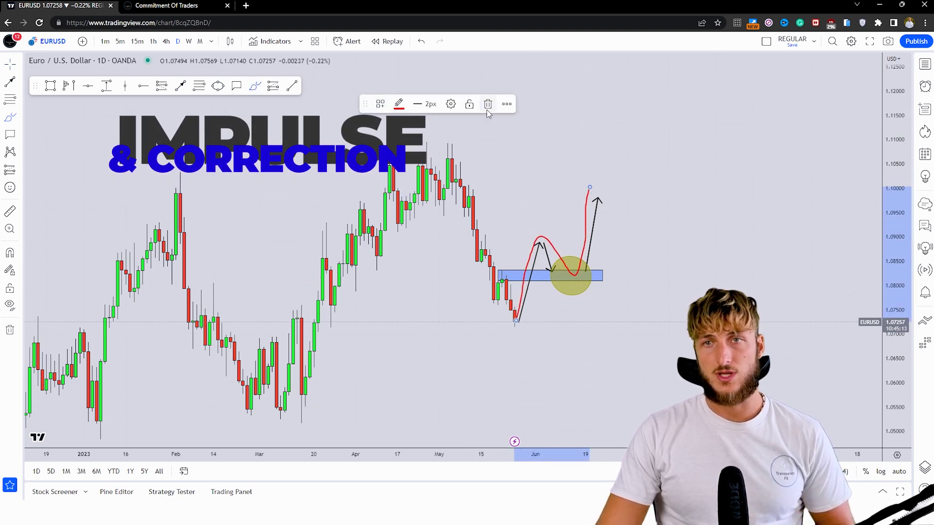
pyautogui.click(488, 110)
pyautogui.moveTo(627, 316)
pyautogui.mouseDown()
pyautogui.moveTo(603, 329)
pyautogui.moveTo(555, 329)
pyautogui.moveTo(550, 312)
pyautogui.mouseUp()
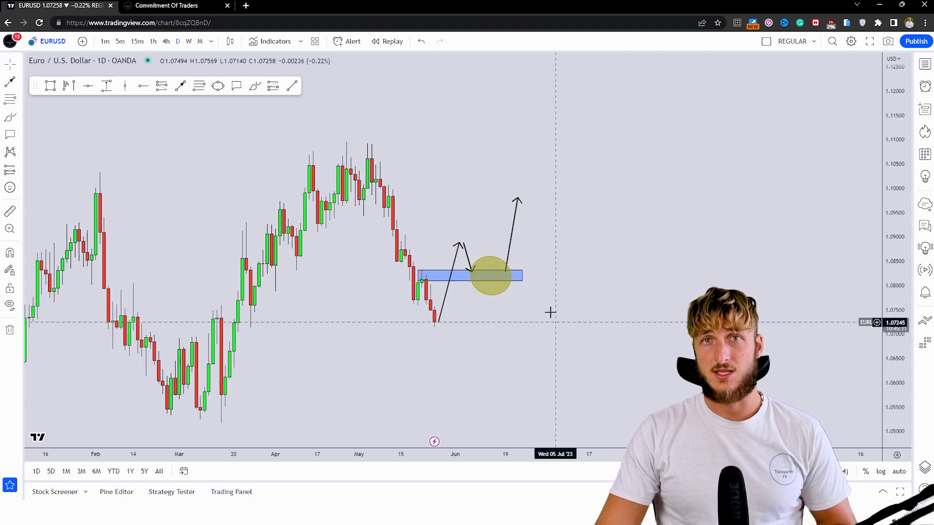
pyautogui.click(165, 5)
# Highlight the latest EUR NET POSITIONS value 187,089 and the LONG and SHORT figures
pyautogui.moveTo(194, 69); pyautogui.dragTo(66, 69)
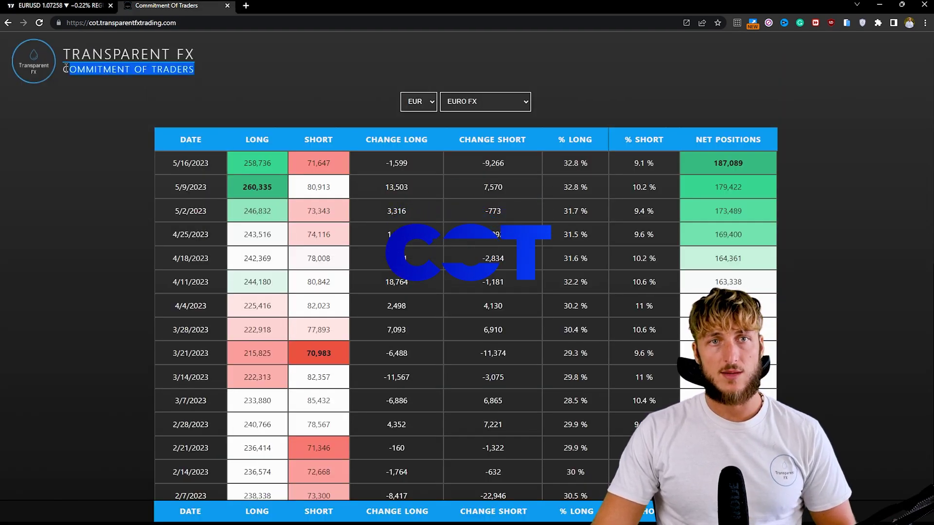
pyautogui.click(213, 90)
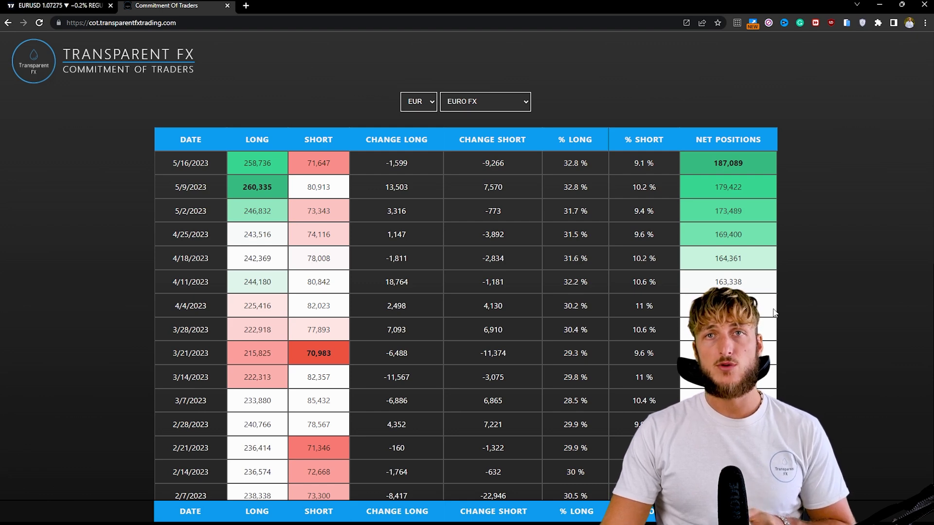
pyautogui.moveTo(711, 163); pyautogui.dragTo(764, 163)
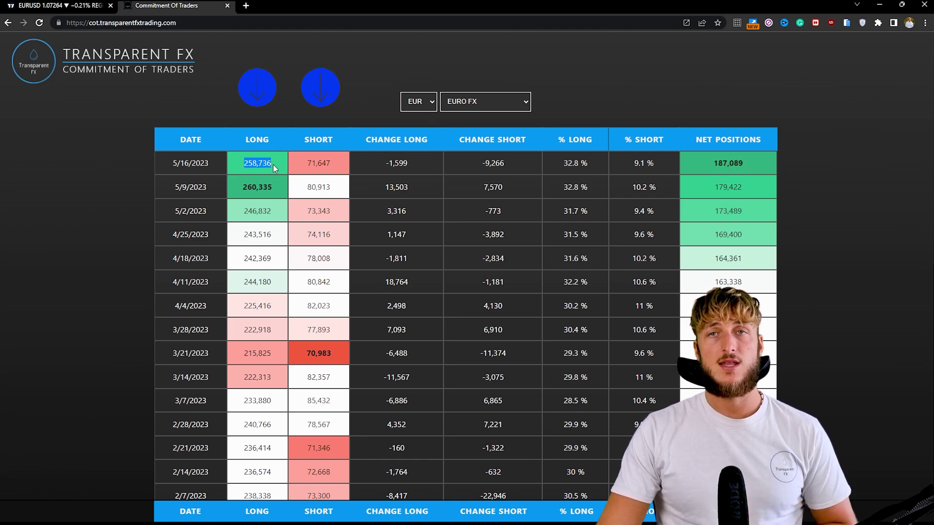
pyautogui.moveTo(306, 163); pyautogui.dragTo(340, 158)
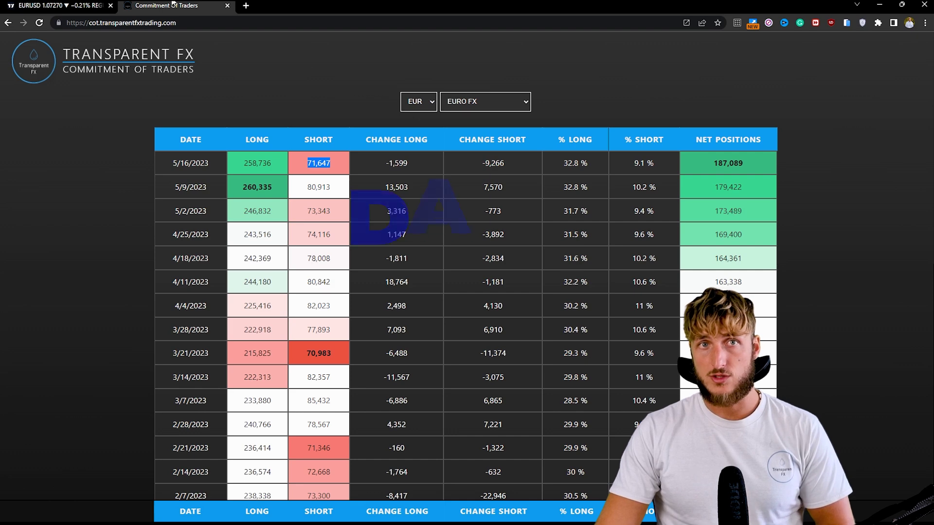
# Back on the EURUSD chart, brush a red path dipping below price then rallying
pyautogui.hotkey('ctrl', 'pageup')
pyautogui.click(255, 86)
pyautogui.moveTo(435, 321)
pyautogui.mouseDown()
pyautogui.moveTo(439, 358)
pyautogui.moveTo(490, 358)
pyautogui.moveTo(462, 357)
pyautogui.moveTo(522, 85)
pyautogui.mouseUp()
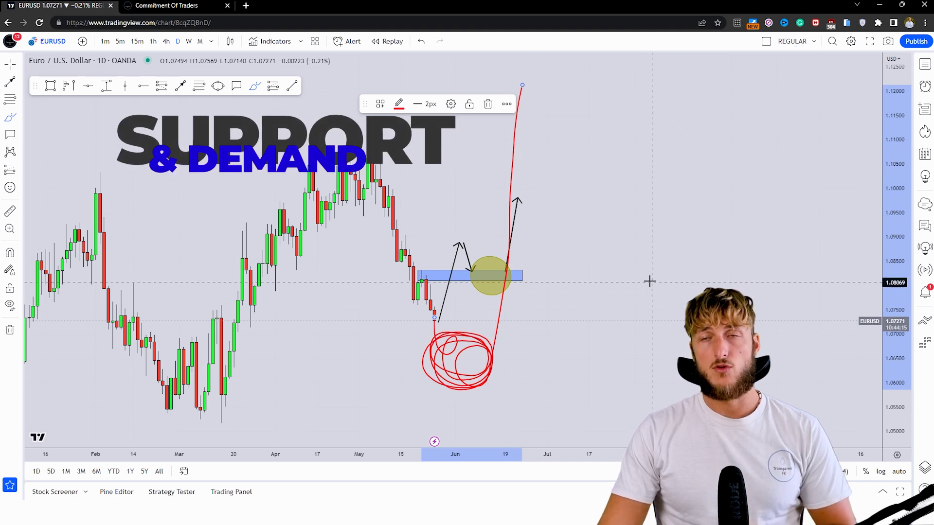
# Undo the red path, sketch and delete a falling stroke, then return to the COT page
pyautogui.click(421, 41)
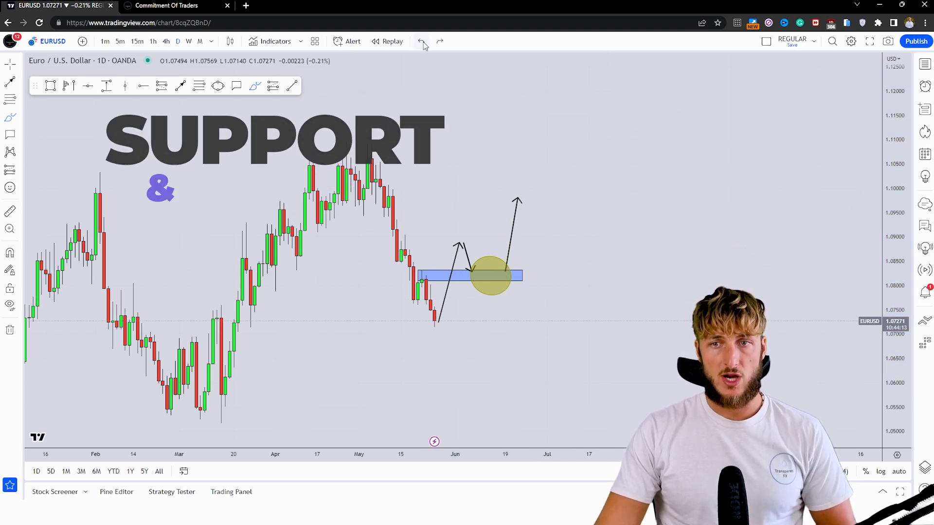
pyautogui.moveTo(515, 373); pyautogui.dragTo(537, 385)
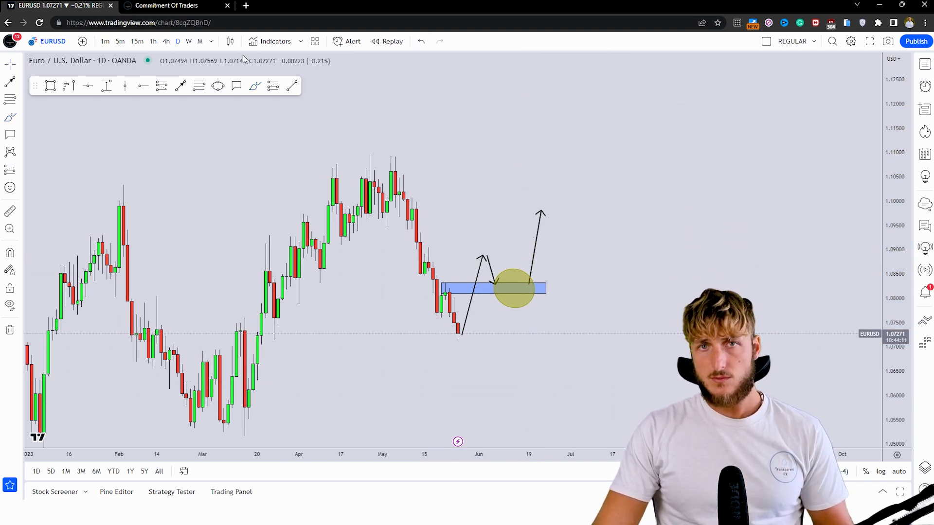
pyautogui.click(255, 85)
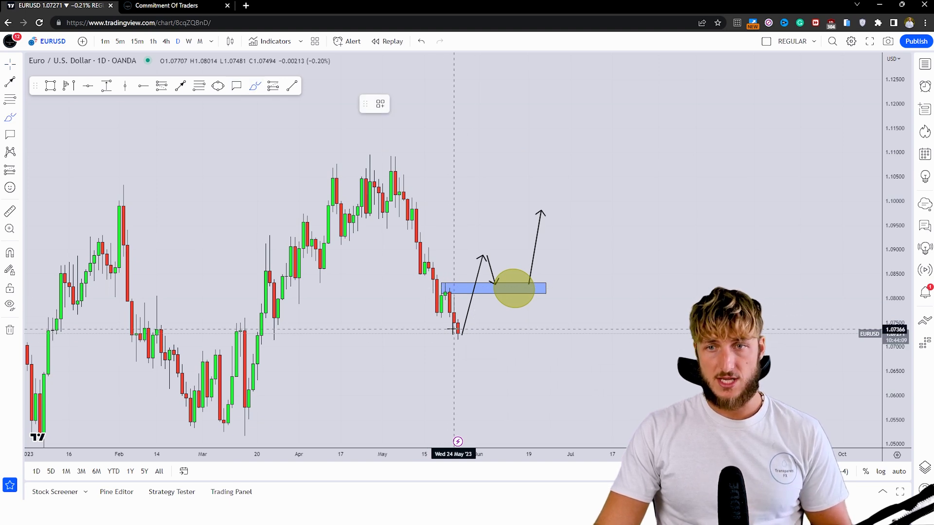
pyautogui.moveTo(455, 330); pyautogui.dragTo(482, 401)
pyautogui.click(488, 104)
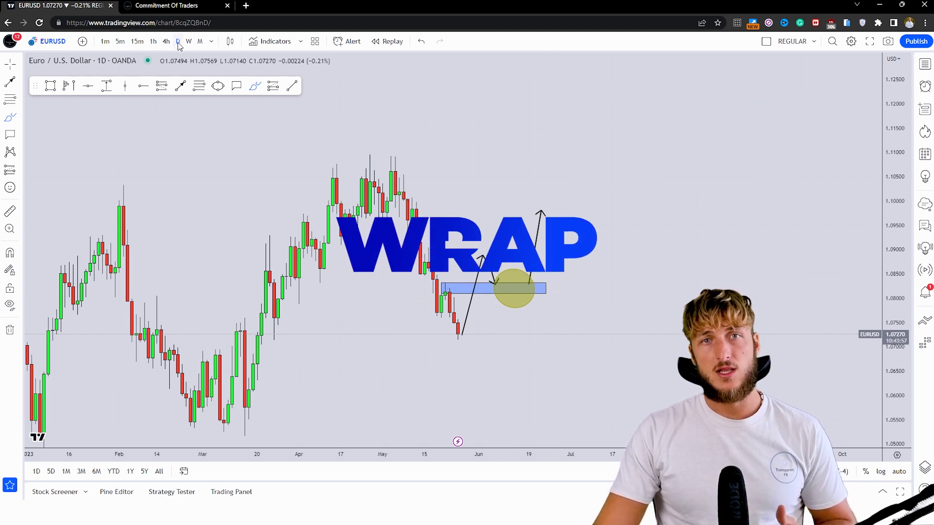
pyautogui.click(179, 7)
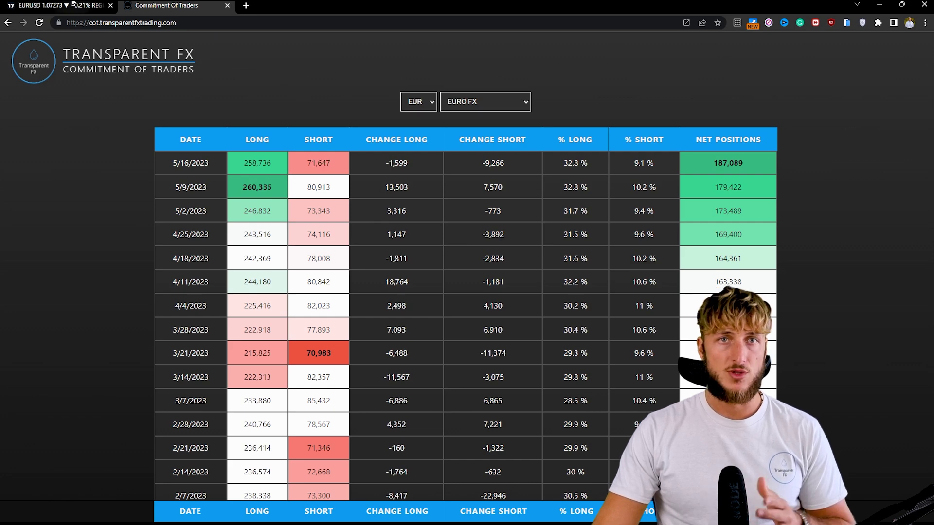
# Switch back to the TradingView EURUSD chart tab
pyautogui.click(68, 5)
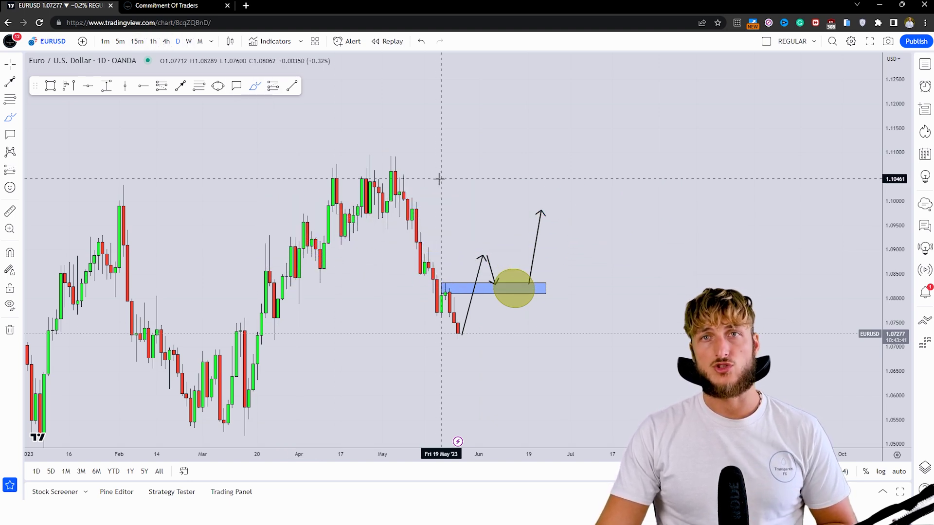
# Scribble red consolidation across the yellow circle, then brush a rally, pullback into the zone and breakout
pyautogui.moveTo(496, 288)
pyautogui.mouseDown()
pyautogui.moveTo(516, 300)
pyautogui.moveTo(534, 288)
pyautogui.mouseUp()
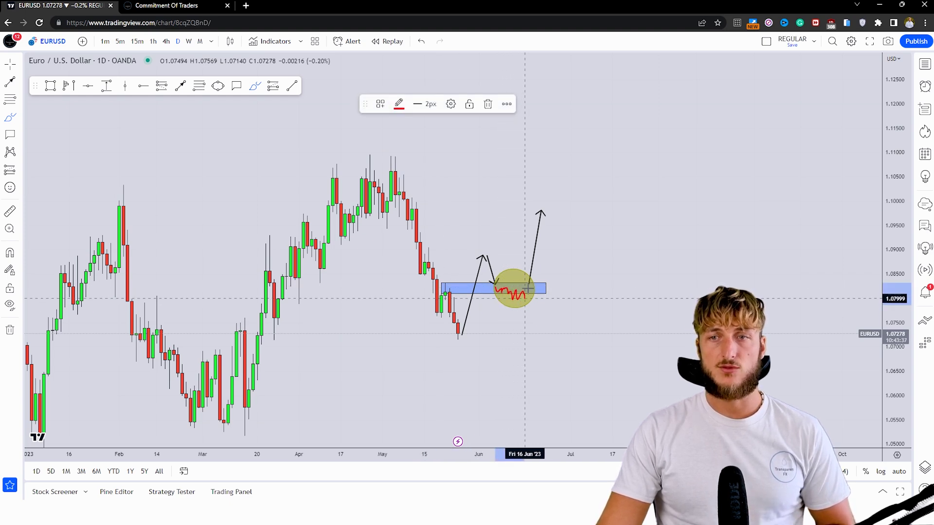
pyautogui.click(617, 279)
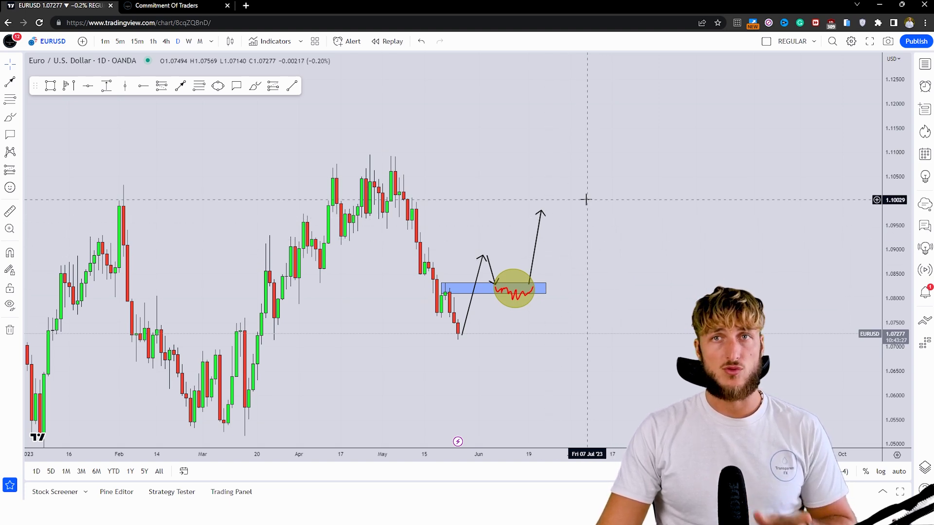
pyautogui.click(254, 86)
pyautogui.moveTo(533, 286); pyautogui.dragTo(548, 183)
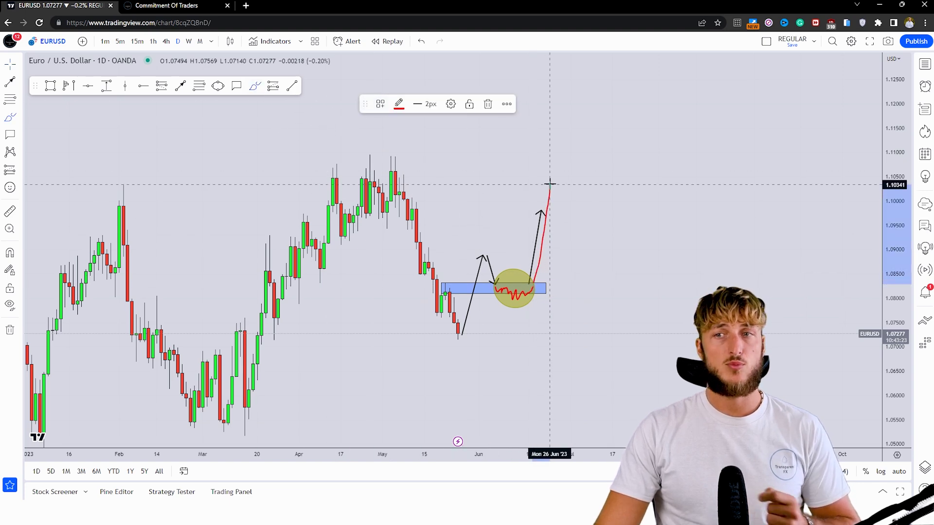
pyautogui.click(488, 103)
pyautogui.moveTo(462, 337)
pyautogui.mouseDown()
pyautogui.moveTo(471, 273)
pyautogui.moveTo(515, 280)
pyautogui.moveTo(528, 198)
pyautogui.mouseUp()
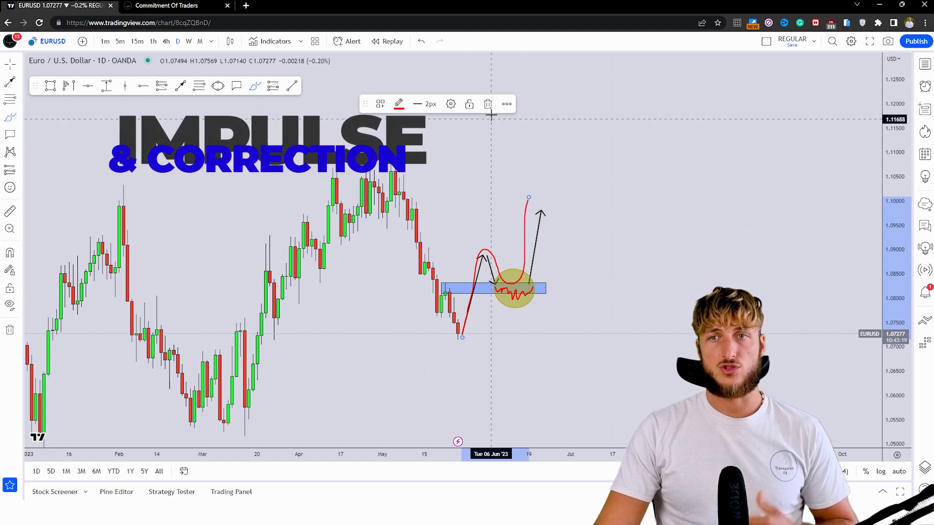